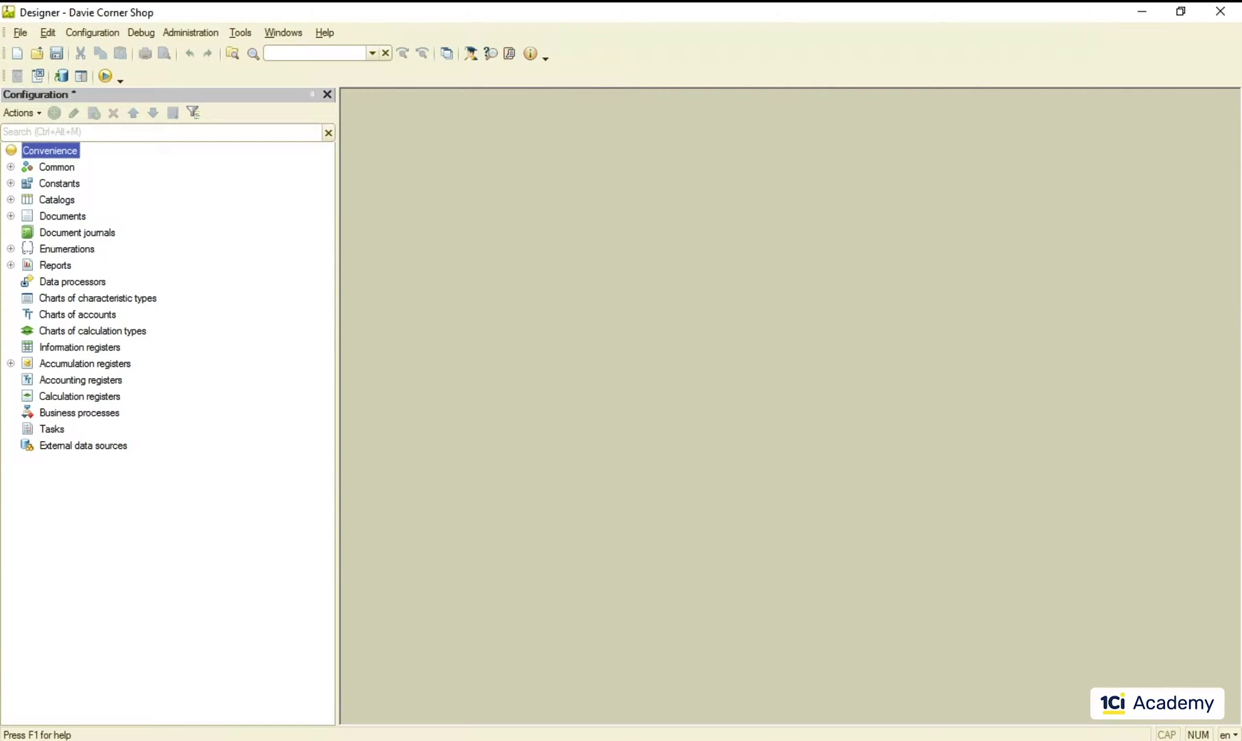
# Step: Add a new catalog named Cashiers to the configuration
pyautogui.click(10, 199)
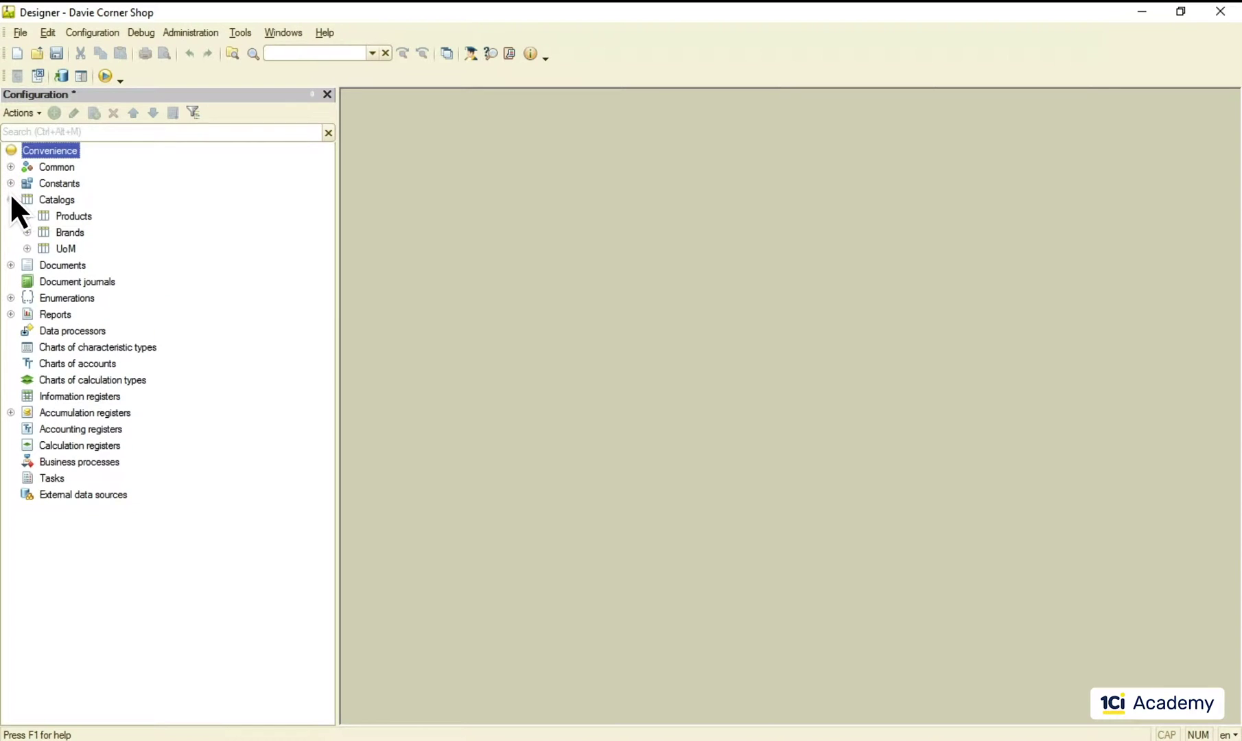
pyautogui.rightClick(48, 203)
pyautogui.click(112, 212)
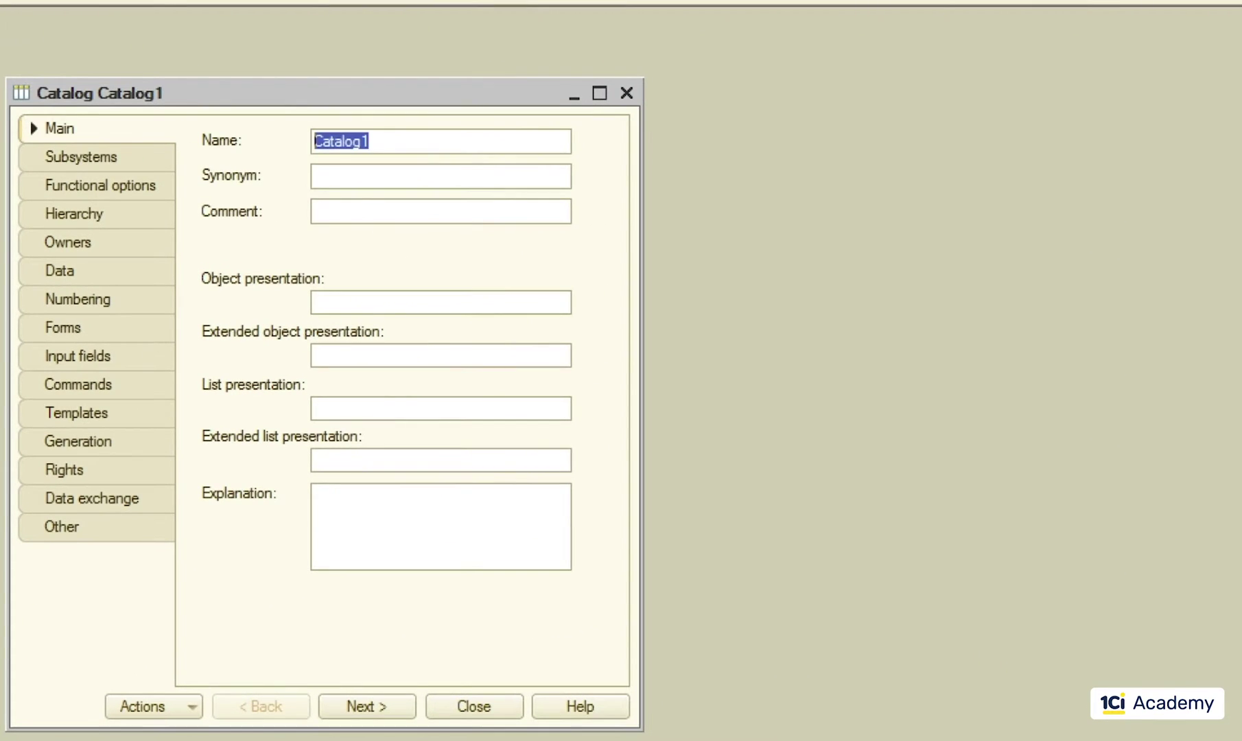
pyautogui.write('Cashiers')
# Step: Add FirstName and LastName attributes to Cashiers, each with length 50
pyautogui.click(58, 272)
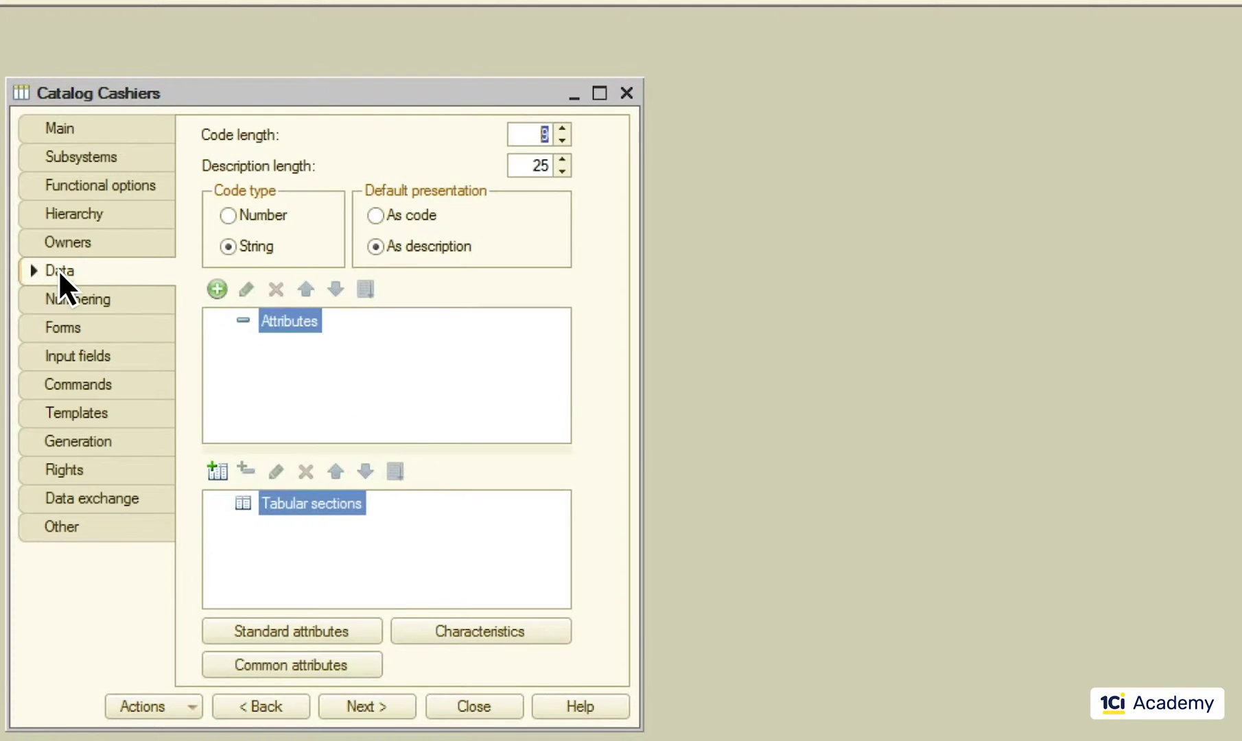
pyautogui.click(218, 288)
pyautogui.write('FirstName')
pyautogui.click(874, 246)
pyautogui.write('50')
pyautogui.click(215, 289)
pyautogui.write('LastName')
pyautogui.click(868, 242)
pyautogui.write('50')
pyautogui.click(218, 288)
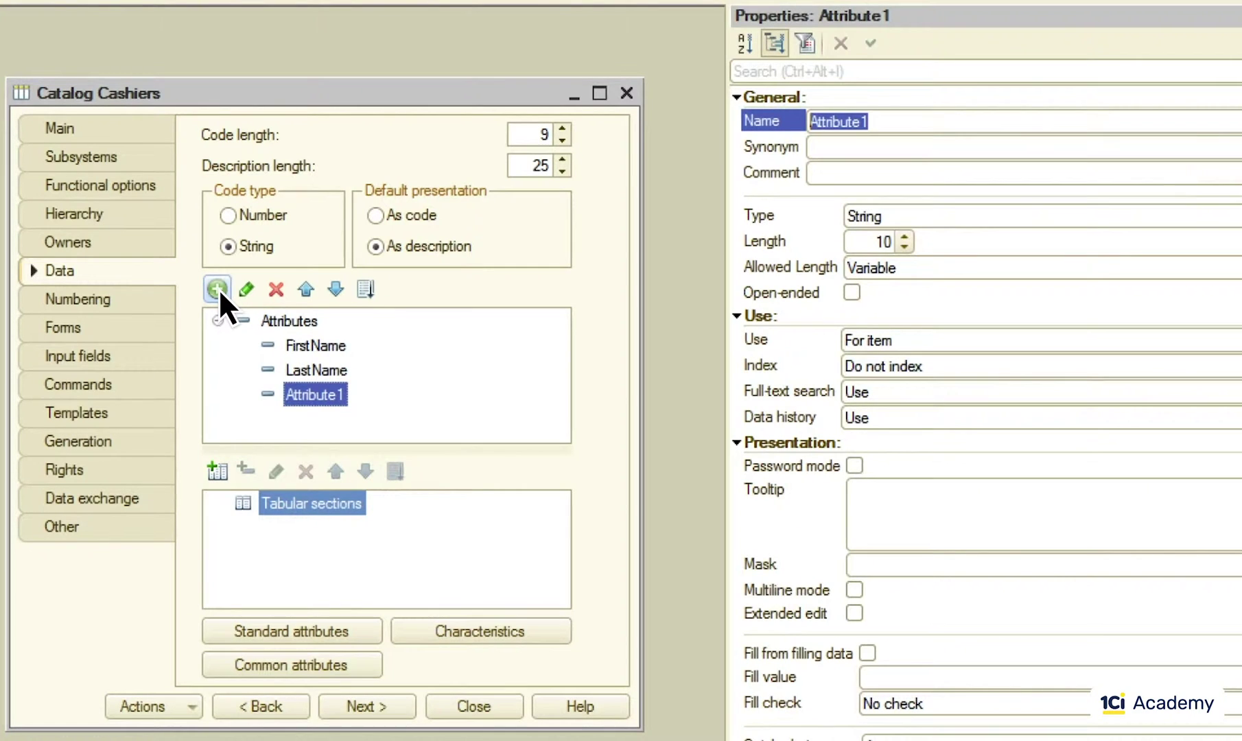
pyautogui.write('Phone')
pyautogui.click(860, 242)
pyautogui.write('20')
pyautogui.press('Tab')
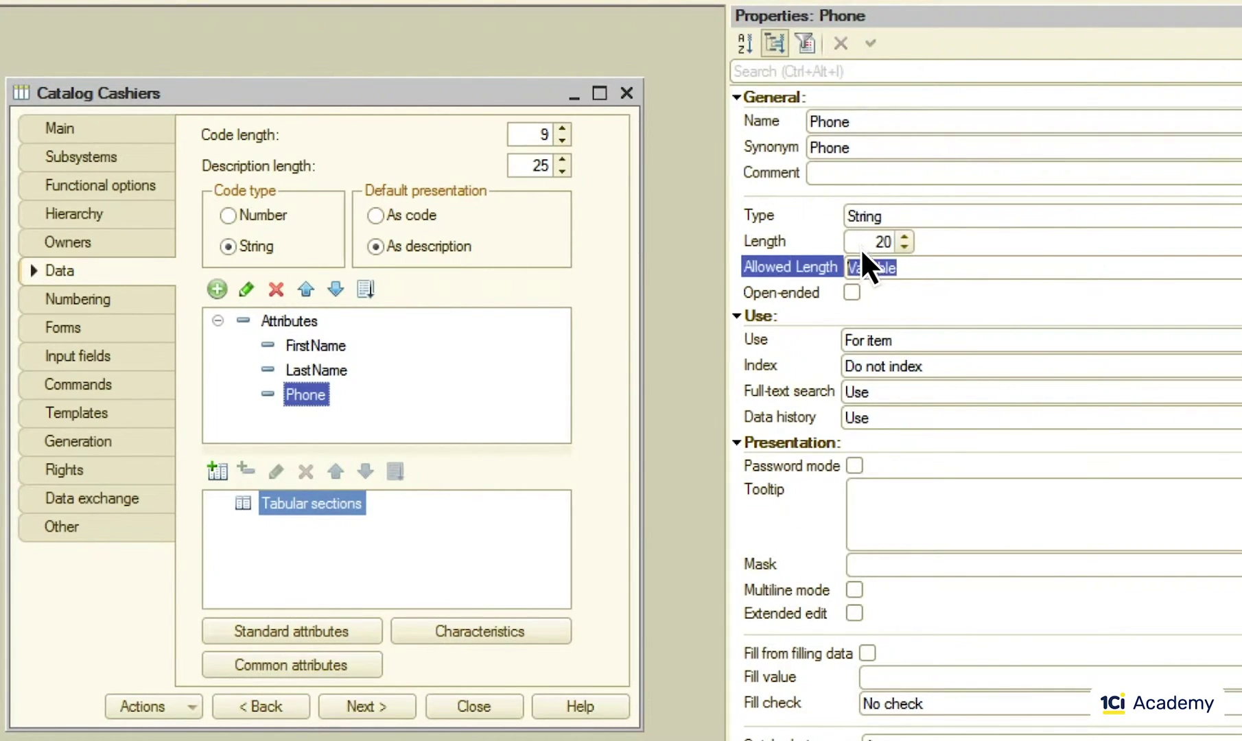
pyautogui.click(910, 569)
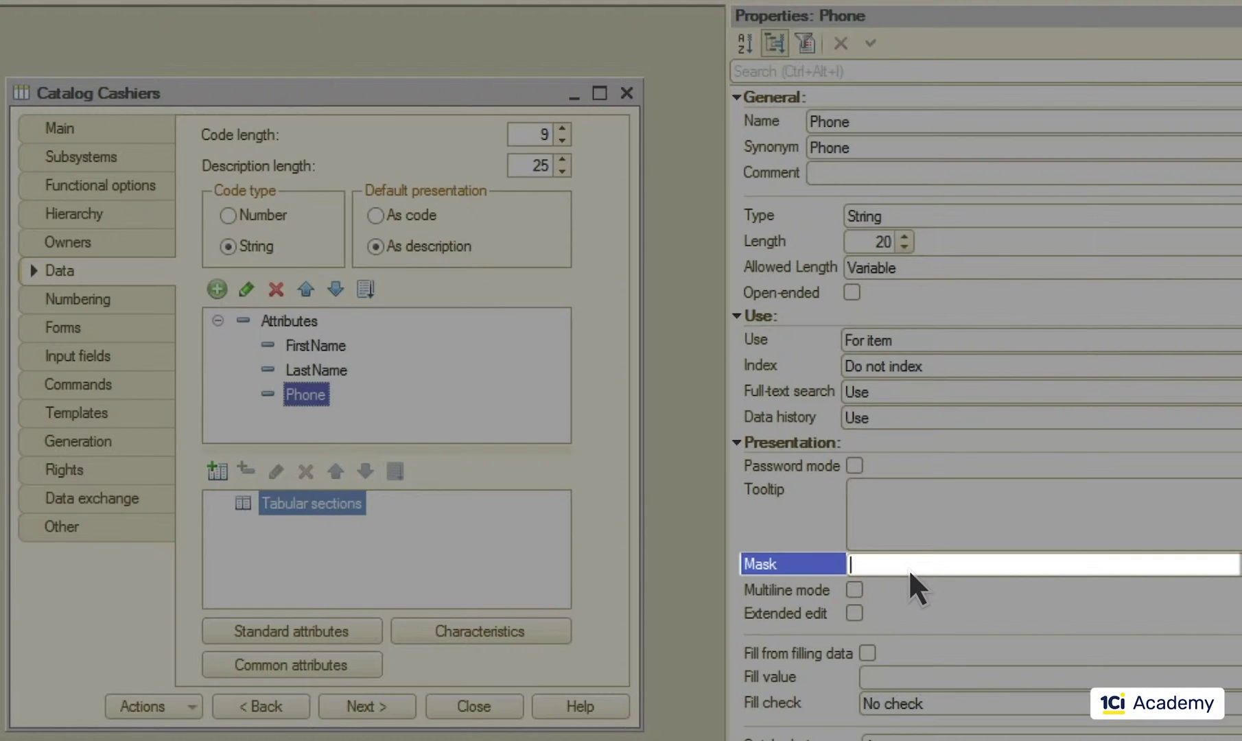
pyautogui.write('(999) 999-9999')
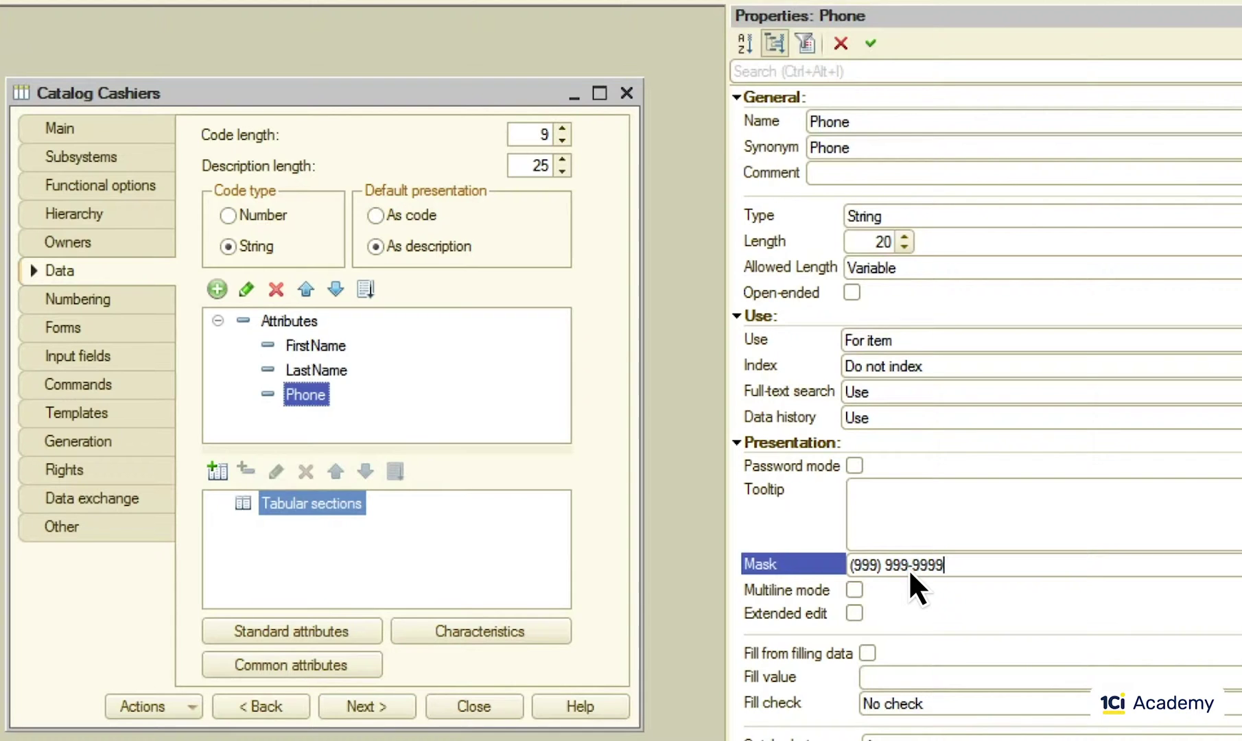
pyautogui.click(101, 148)
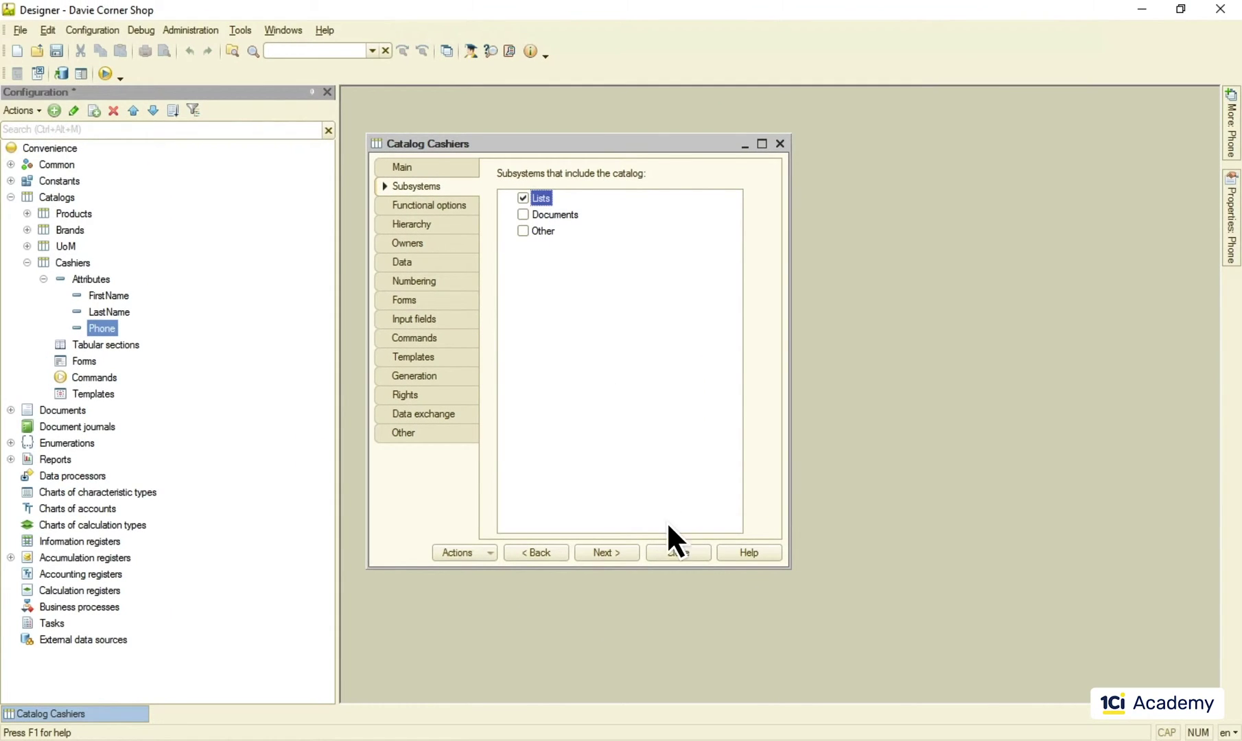
pyautogui.click(679, 551)
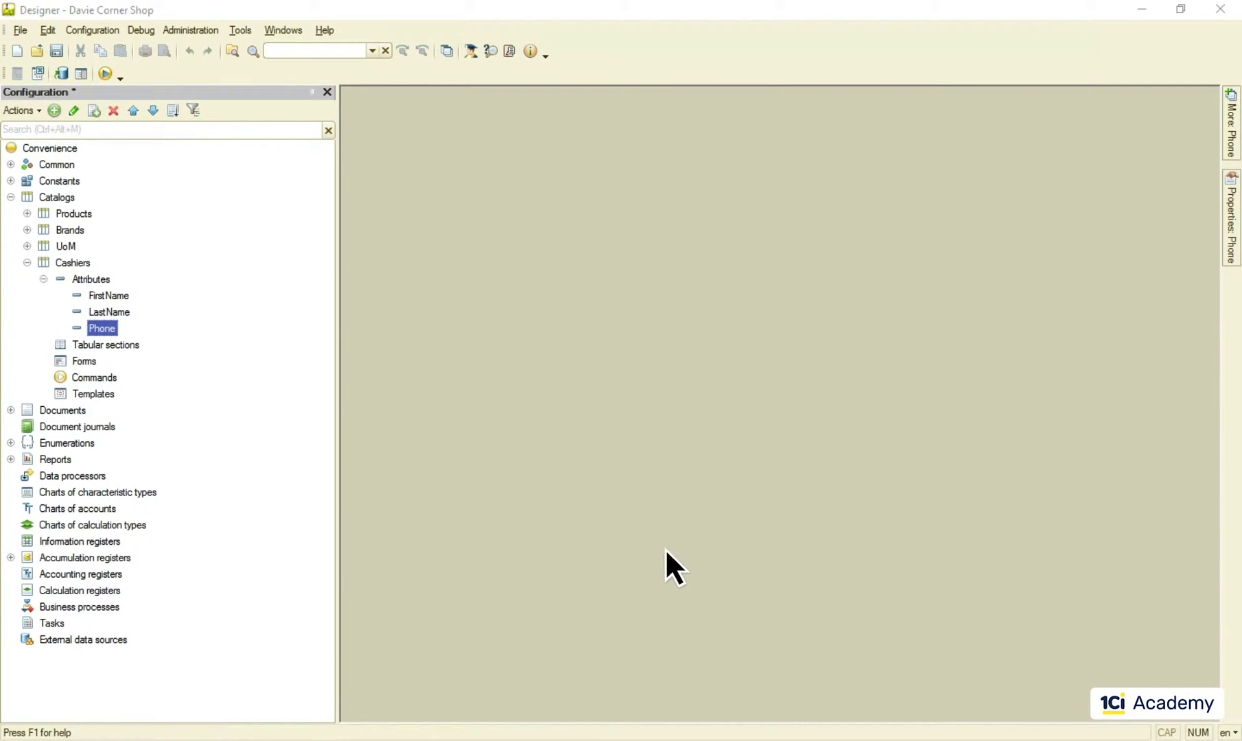
# Step: Add a new document named WorkingShifts to the configuration
pyautogui.click(11, 410)
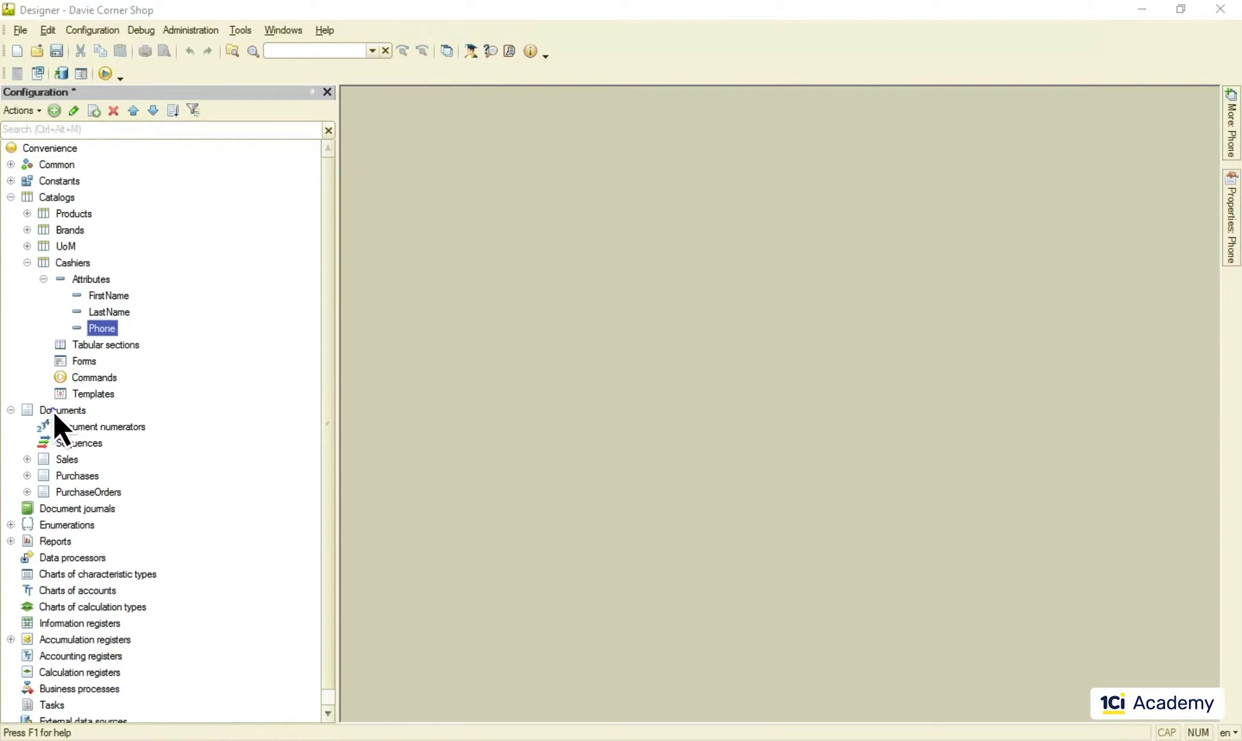
pyautogui.rightClick(55, 411)
pyautogui.click(91, 420)
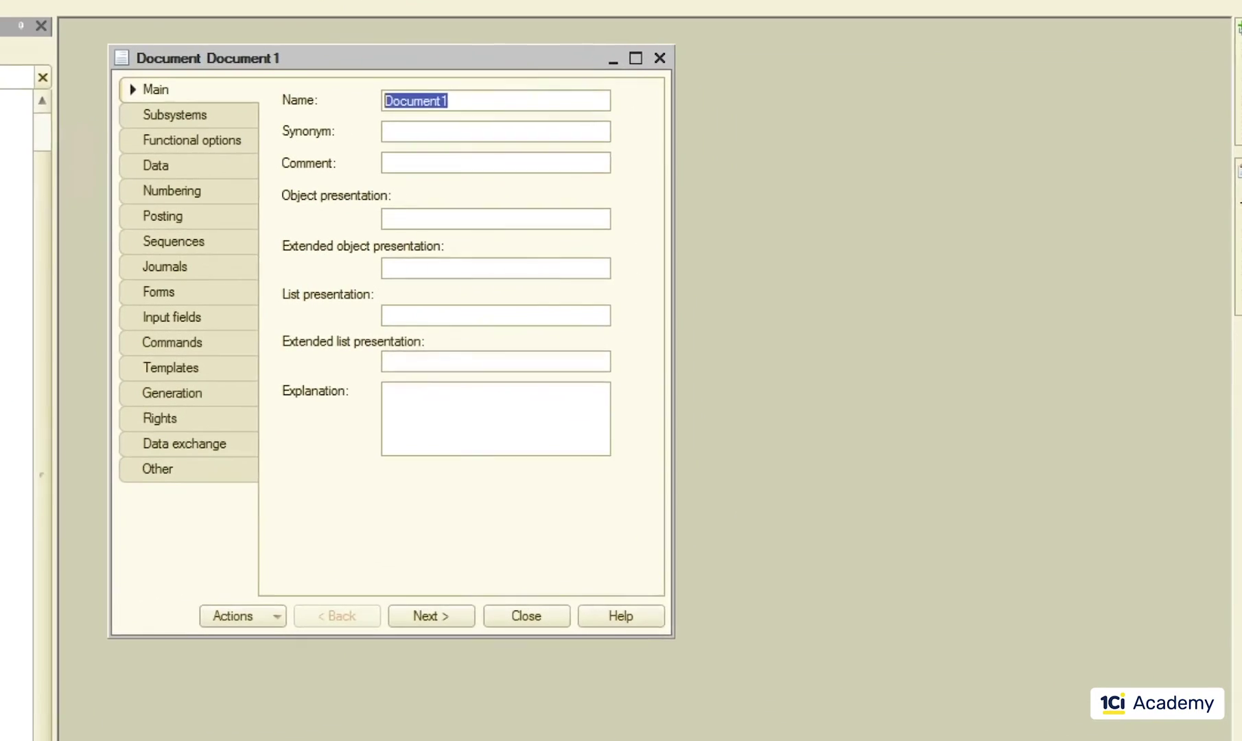
pyautogui.write('WorkingShifts')
pyautogui.press('Tab')
# Step: Add a Cashier attribute of type CatalogRef.Cashiers to WorkingShifts
pyautogui.click(114, 153)
pyautogui.click(254, 86)
pyautogui.write('Cashier')
pyautogui.click(1225, 201)
pyautogui.click(225, 318)
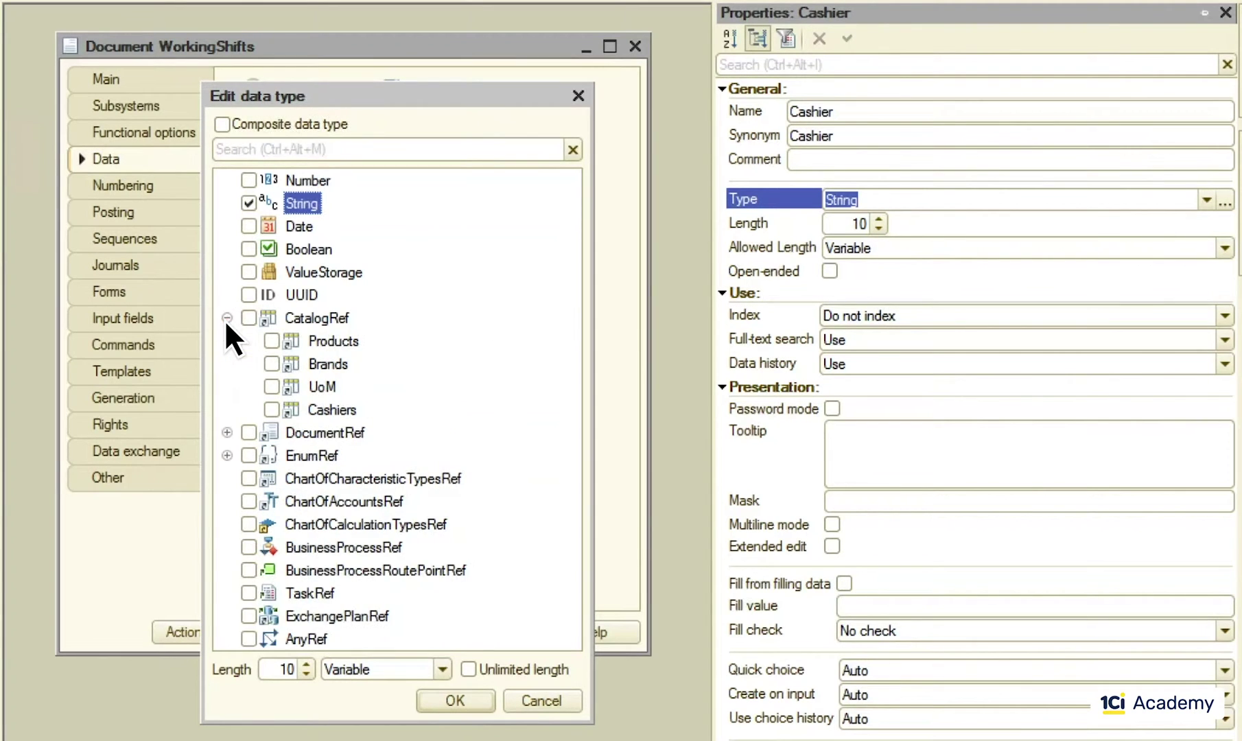
pyautogui.click(272, 409)
pyautogui.click(456, 699)
# Step: Add a Start attribute of type Date storing date and time
pyautogui.click(253, 86)
pyautogui.write('Start')
pyautogui.press('Tab')
pyautogui.click(1224, 201)
pyautogui.click(248, 226)
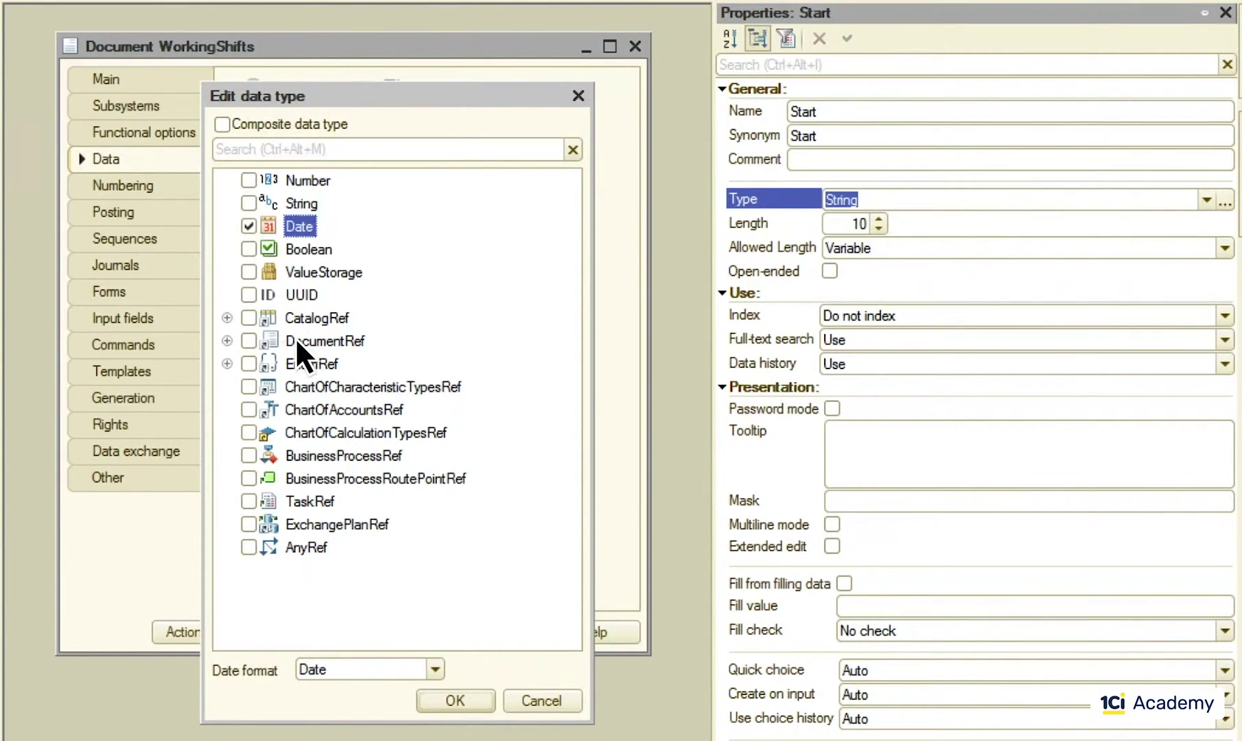
pyautogui.click(435, 669)
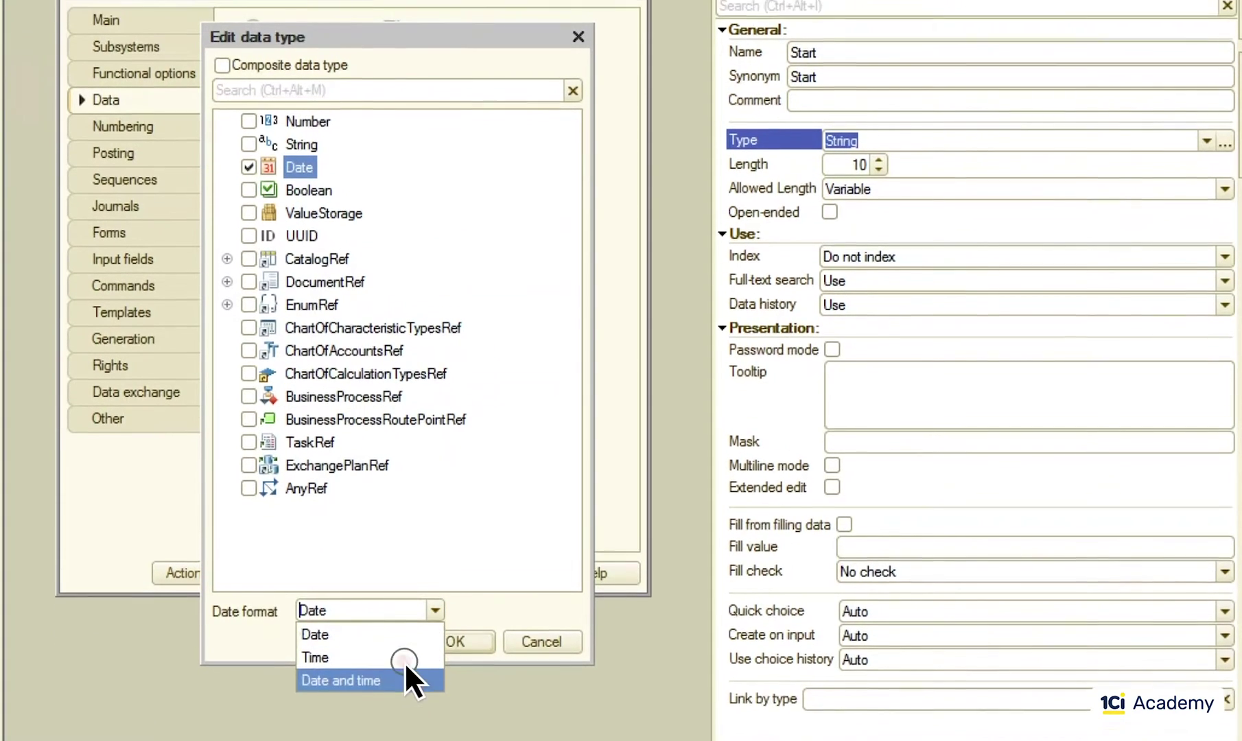
pyautogui.click(412, 736)
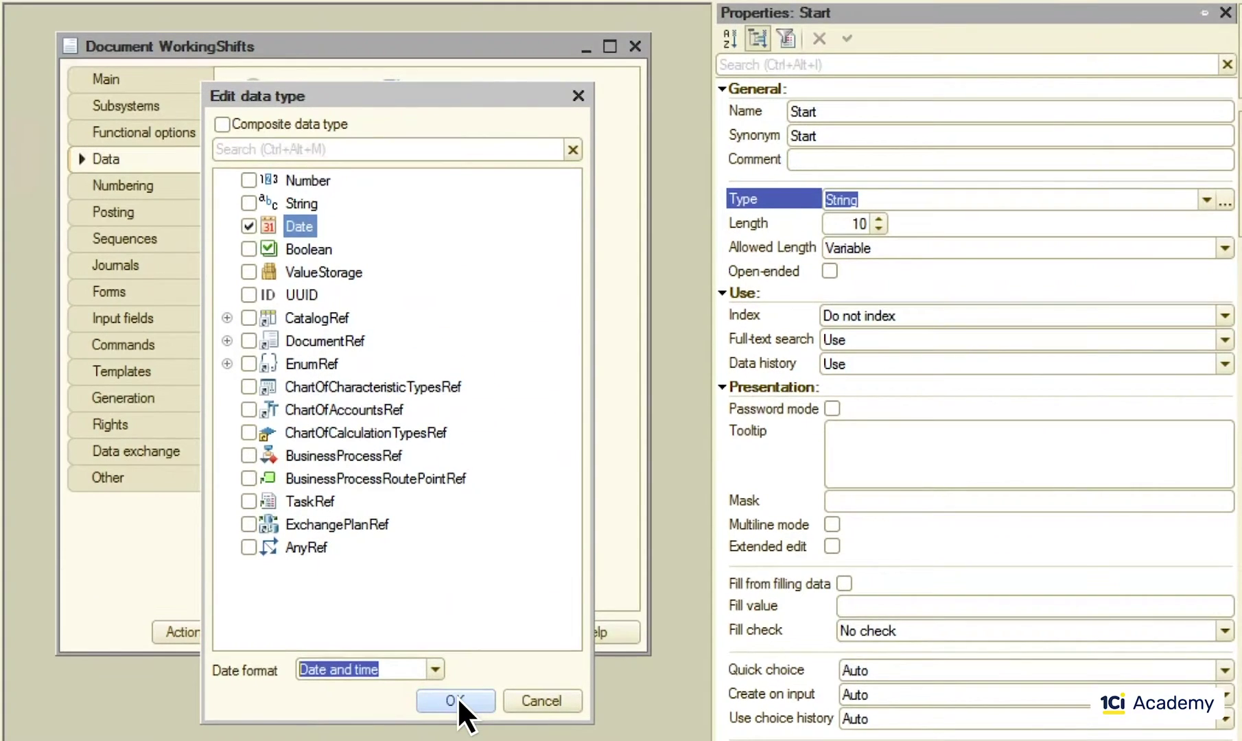
pyautogui.click(457, 700)
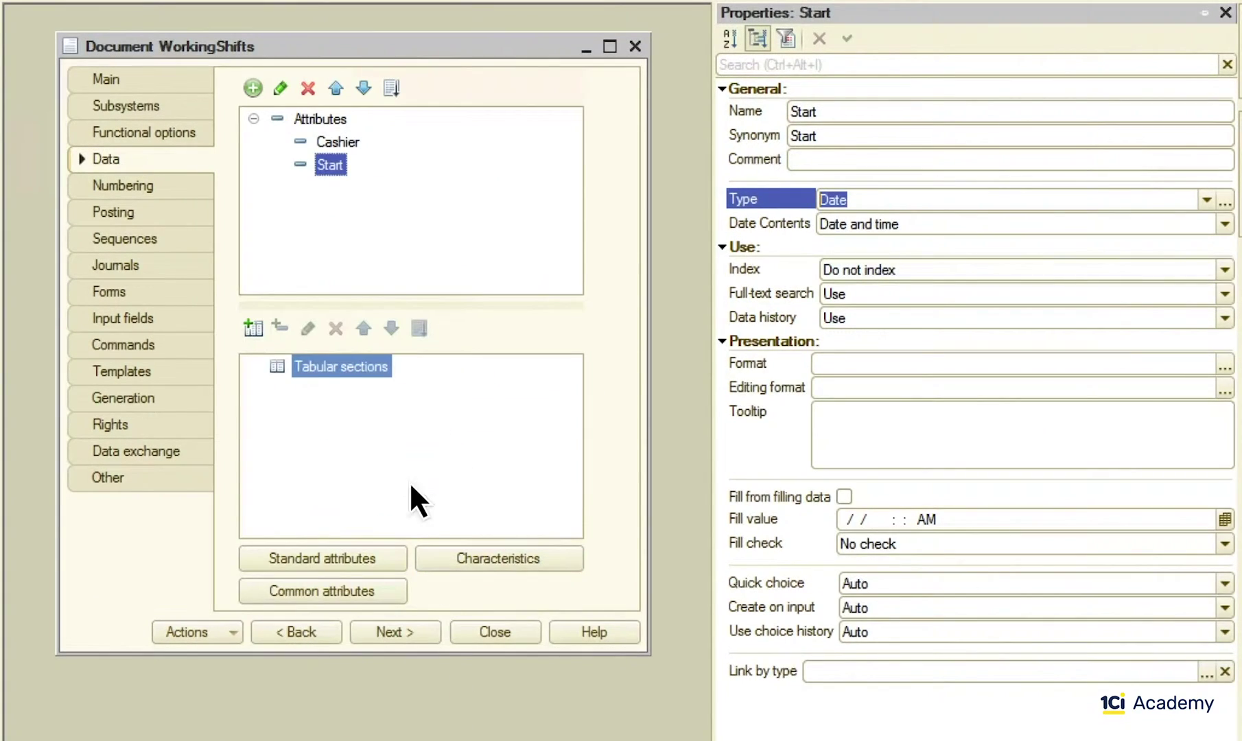
# Step: Clone Start into a Finish attribute and include WorkingShifts in the Documents subsystem
pyautogui.rightClick(339, 161)
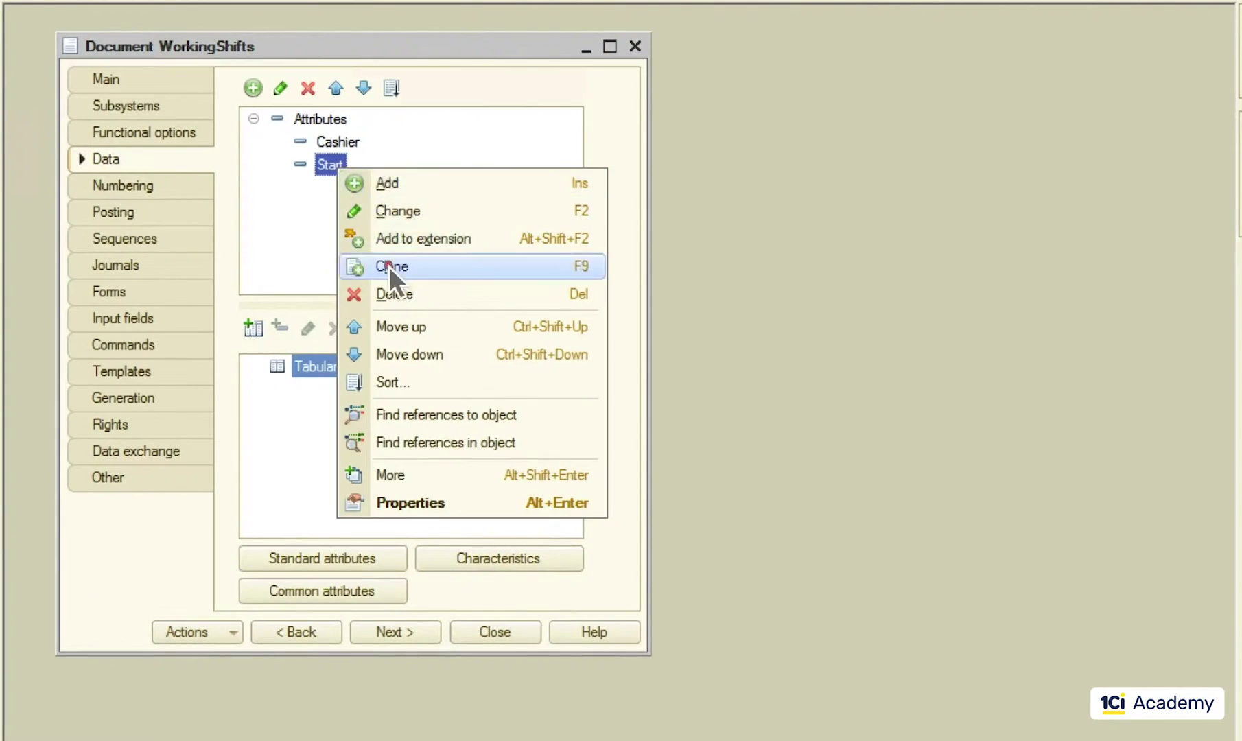
pyautogui.click(388, 266)
pyautogui.doubleClick(328, 185)
pyautogui.write('Finish')
pyautogui.press('Tab')
pyautogui.click(407, 225)
pyautogui.click(128, 103)
pyautogui.click(275, 156)
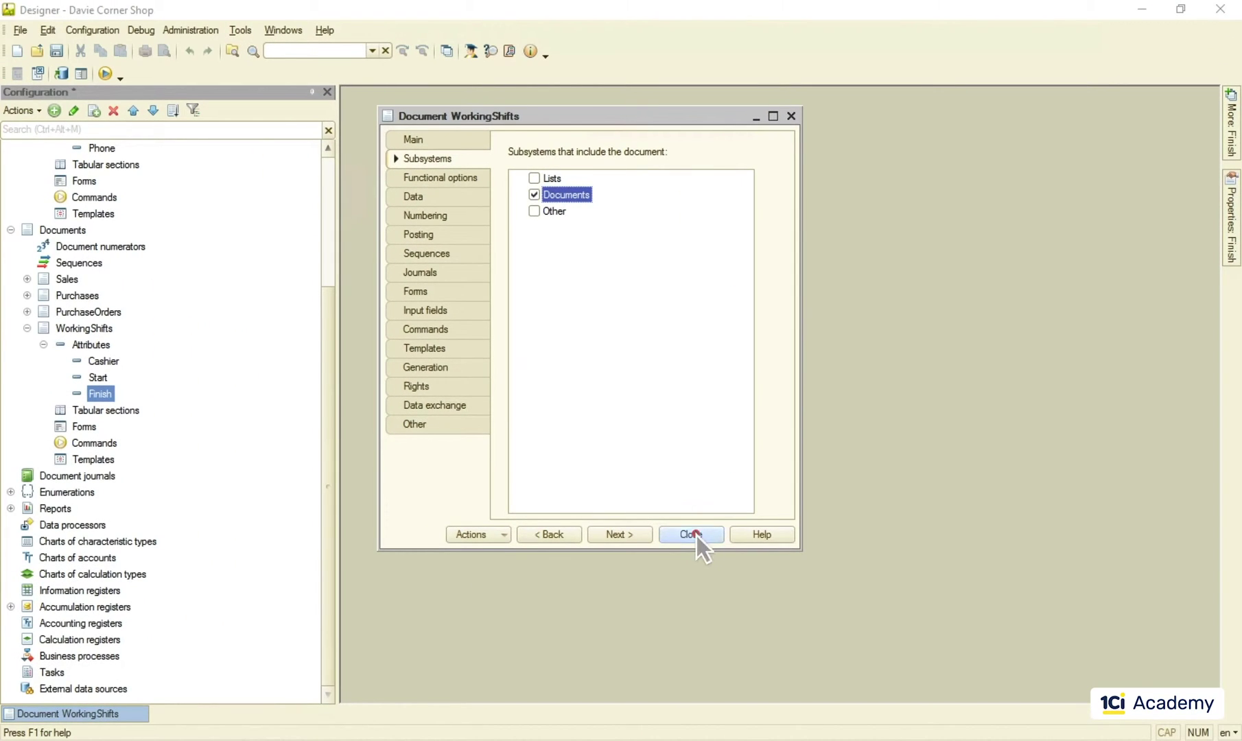
# Step: Close the document editor, start debugging and open the Lists > Cashiers list
pyautogui.click(690, 534)
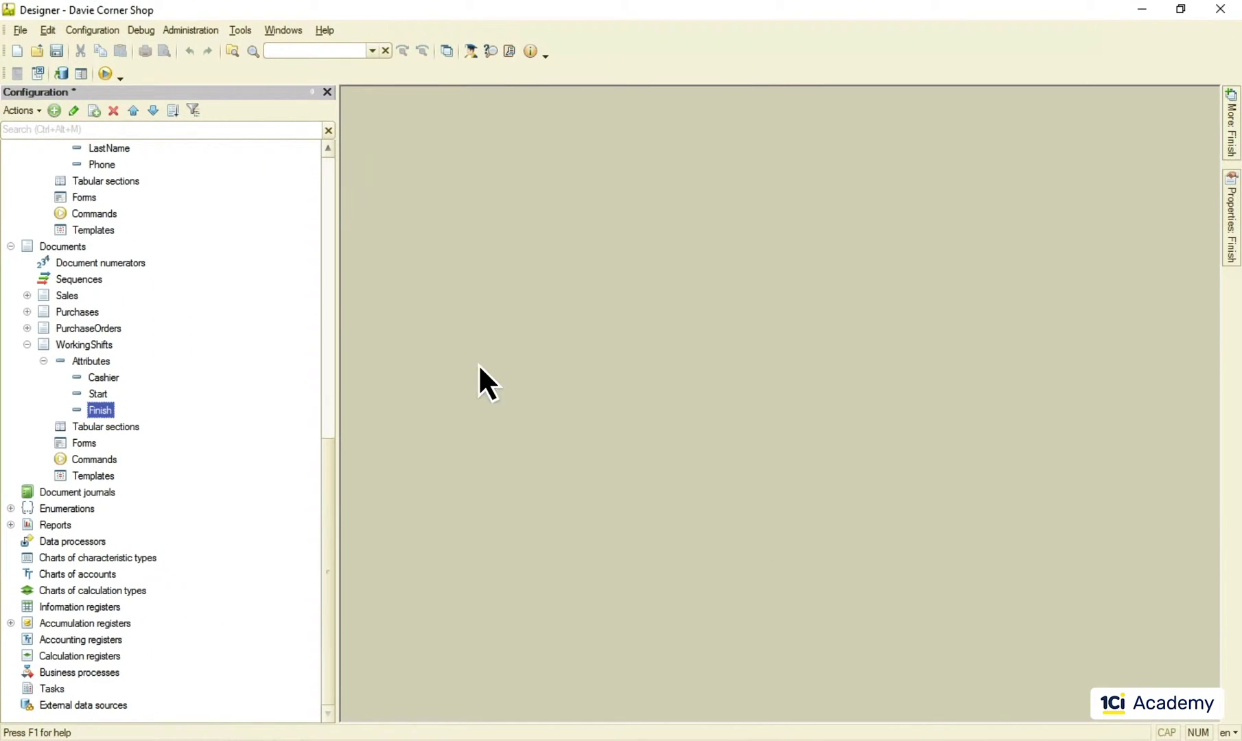
pyautogui.click(105, 72)
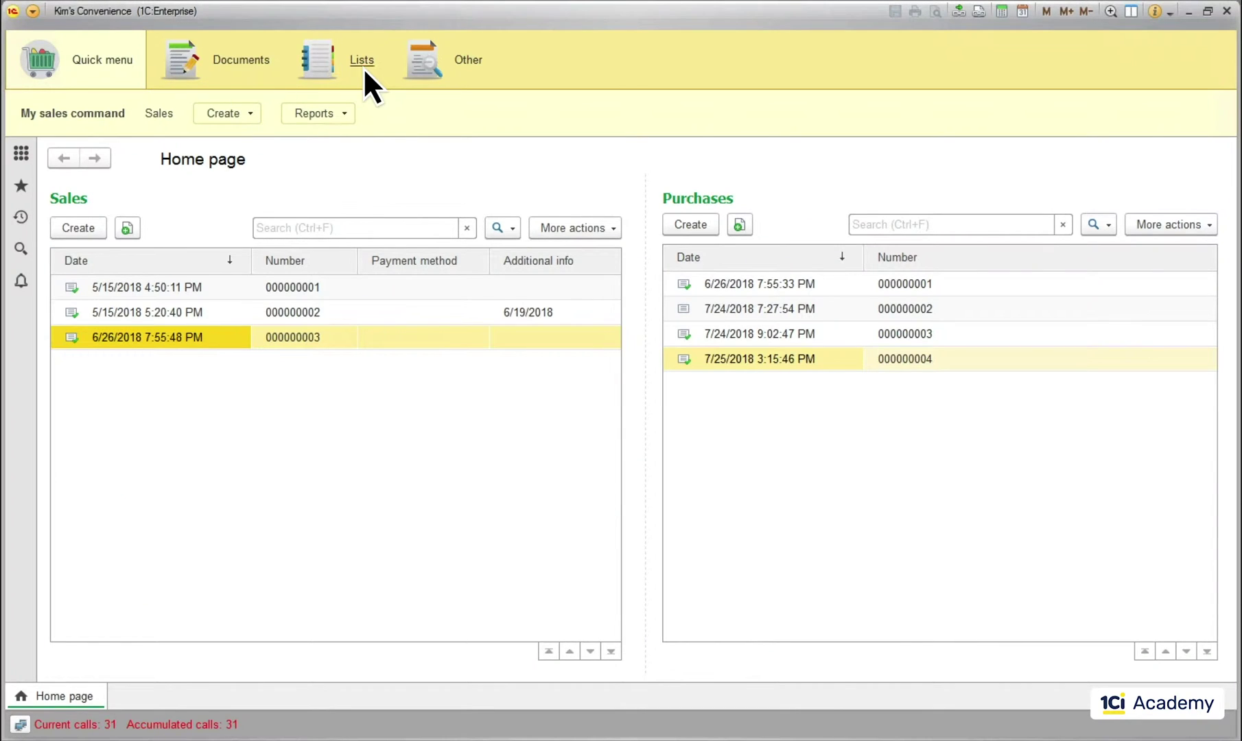
pyautogui.click(363, 68)
pyautogui.click(90, 112)
# Step: Create a cashier with description, first name, last name and phone, then save and close
pyautogui.click(91, 198)
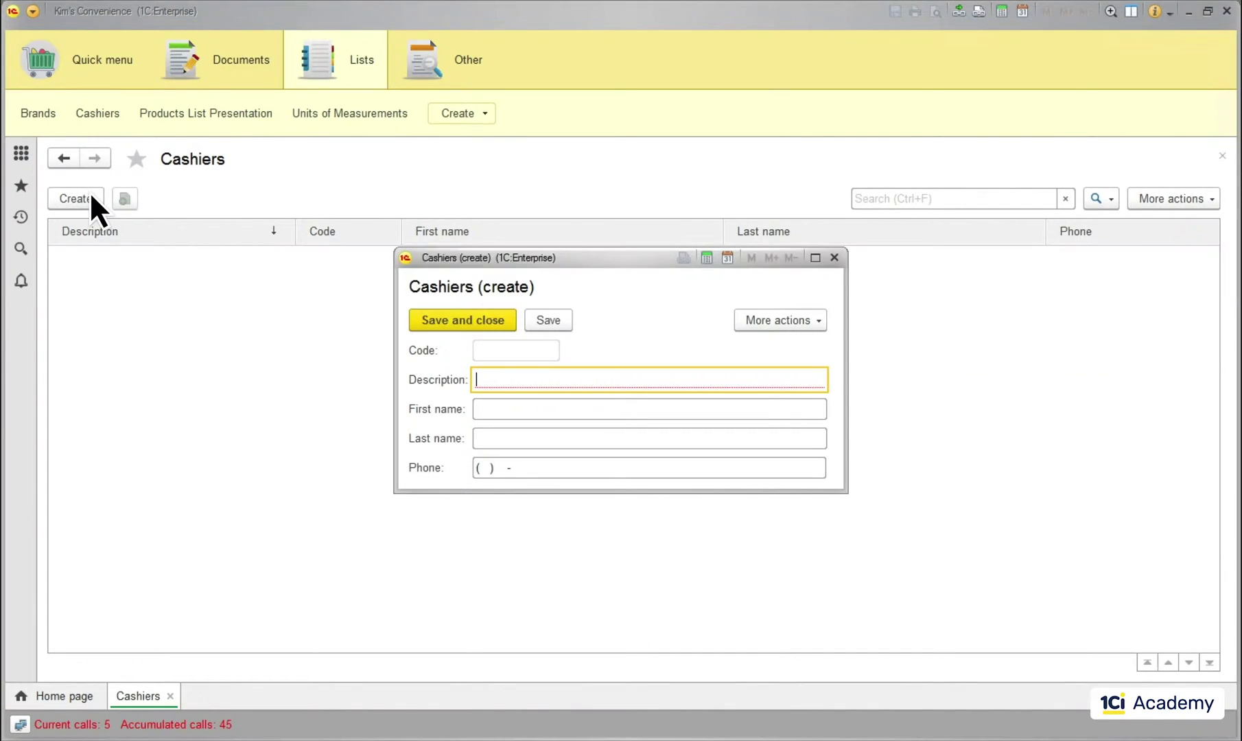
pyautogui.write('Agnes The Cashier')
pyautogui.press('Tab')
pyautogui.write('Agnes')
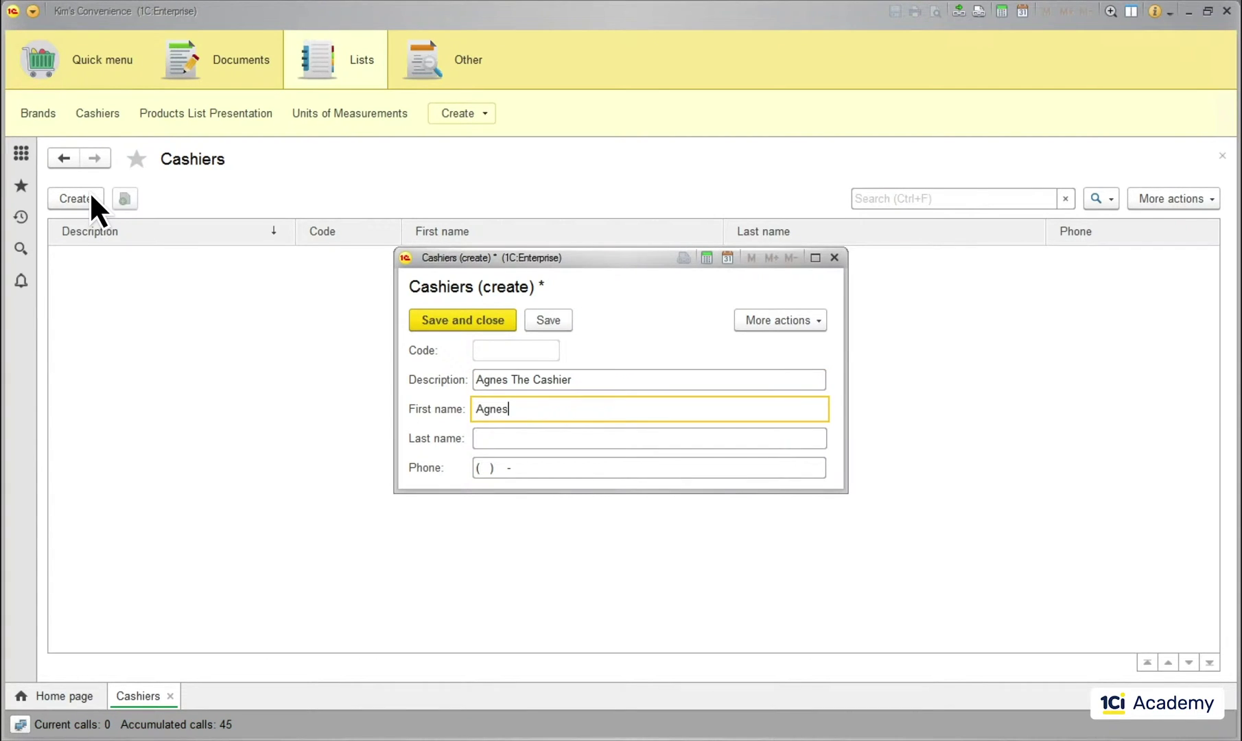
pyautogui.press('Tab')
pyautogui.write('The Cashier')
pyautogui.press('Tab')
pyautogui.write('123) 456-7890')
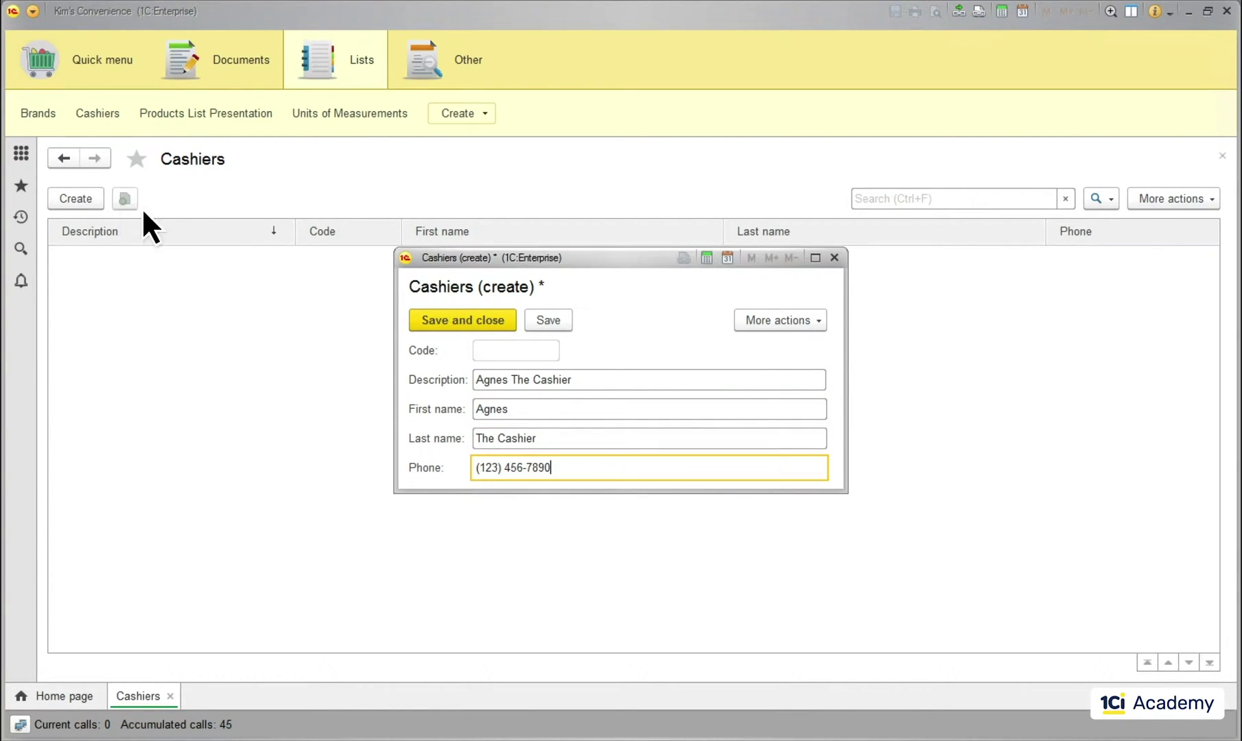
pyautogui.click(500, 317)
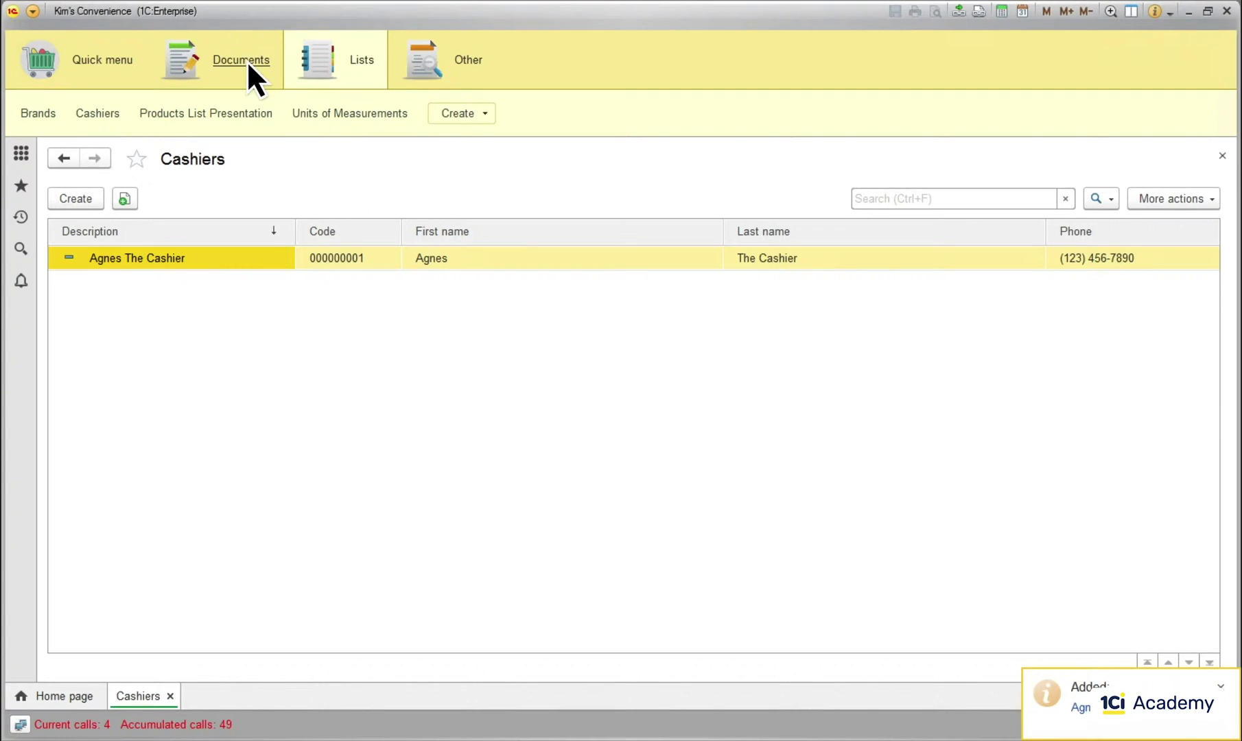
# Step: Create a new working shift and assign it the only cashier
pyautogui.click(246, 60)
pyautogui.click(399, 113)
pyautogui.click(86, 195)
pyautogui.click(419, 286)
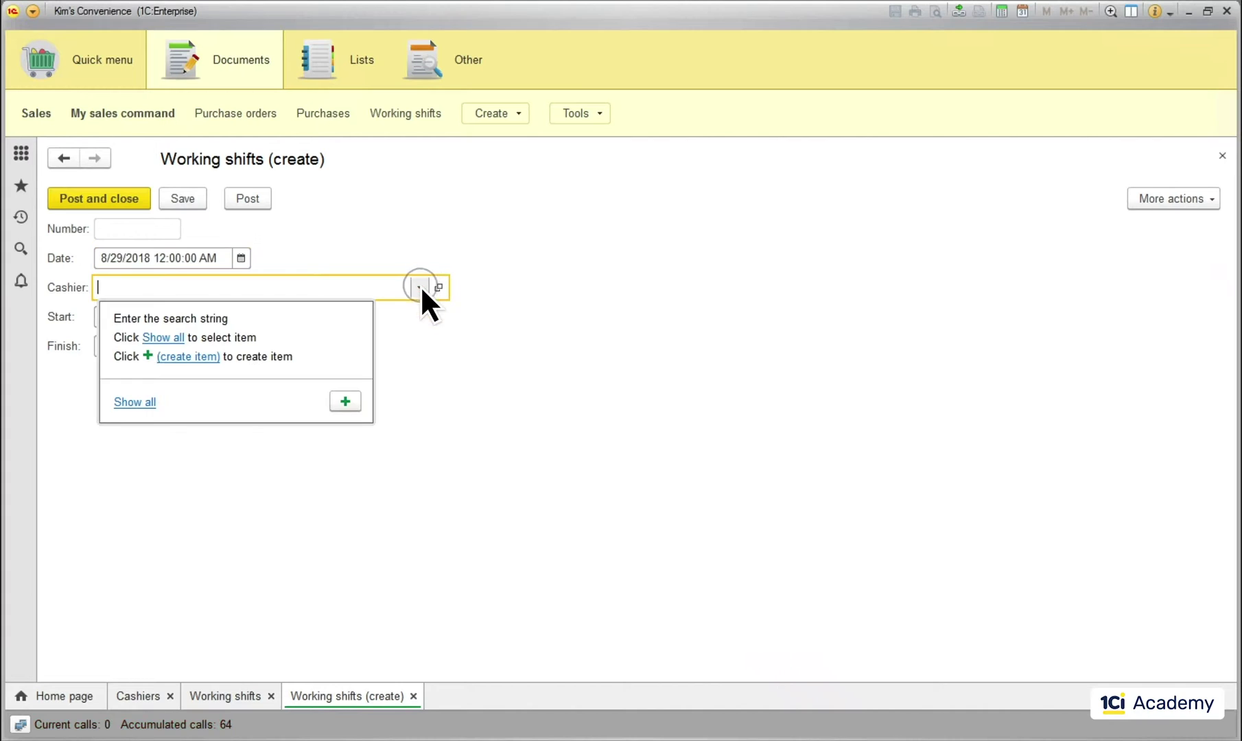
pyautogui.click(135, 400)
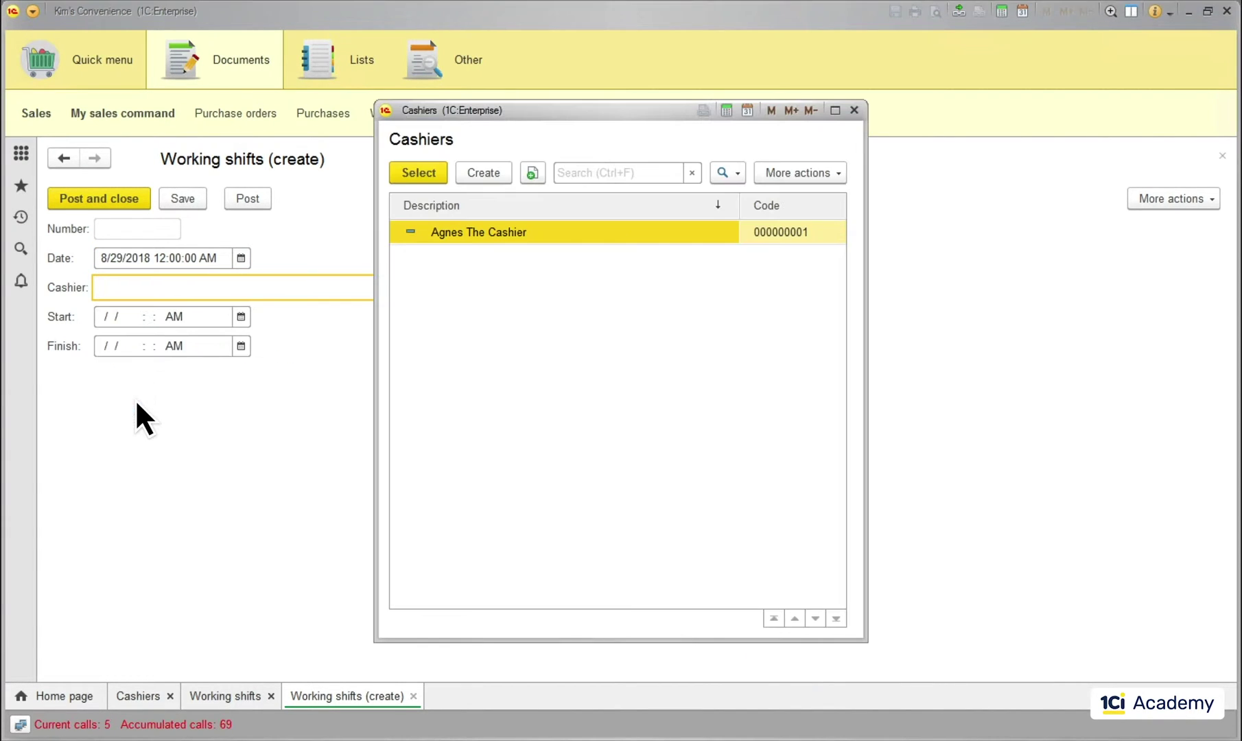
pyautogui.doubleClick(459, 234)
# Step: Set the shift from 8/28/2018 8:00 AM to 8:00 PM and post it
pyautogui.click(241, 316)
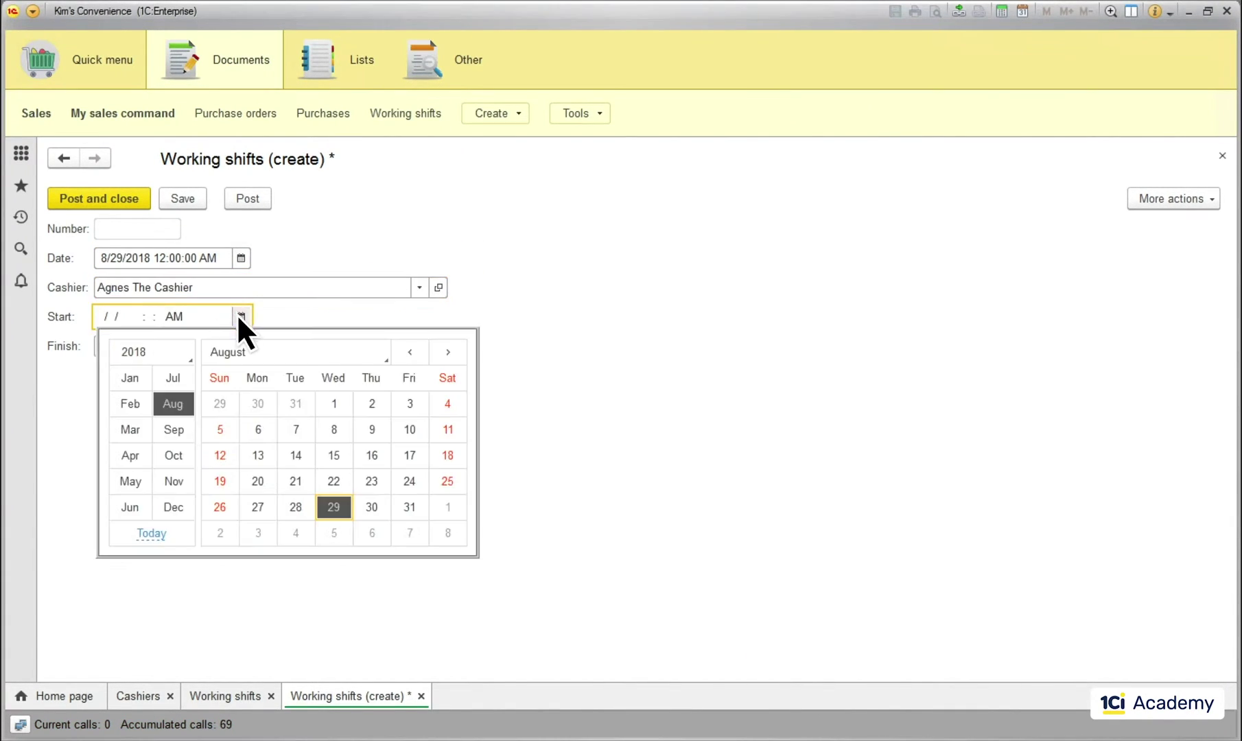
pyautogui.click(297, 508)
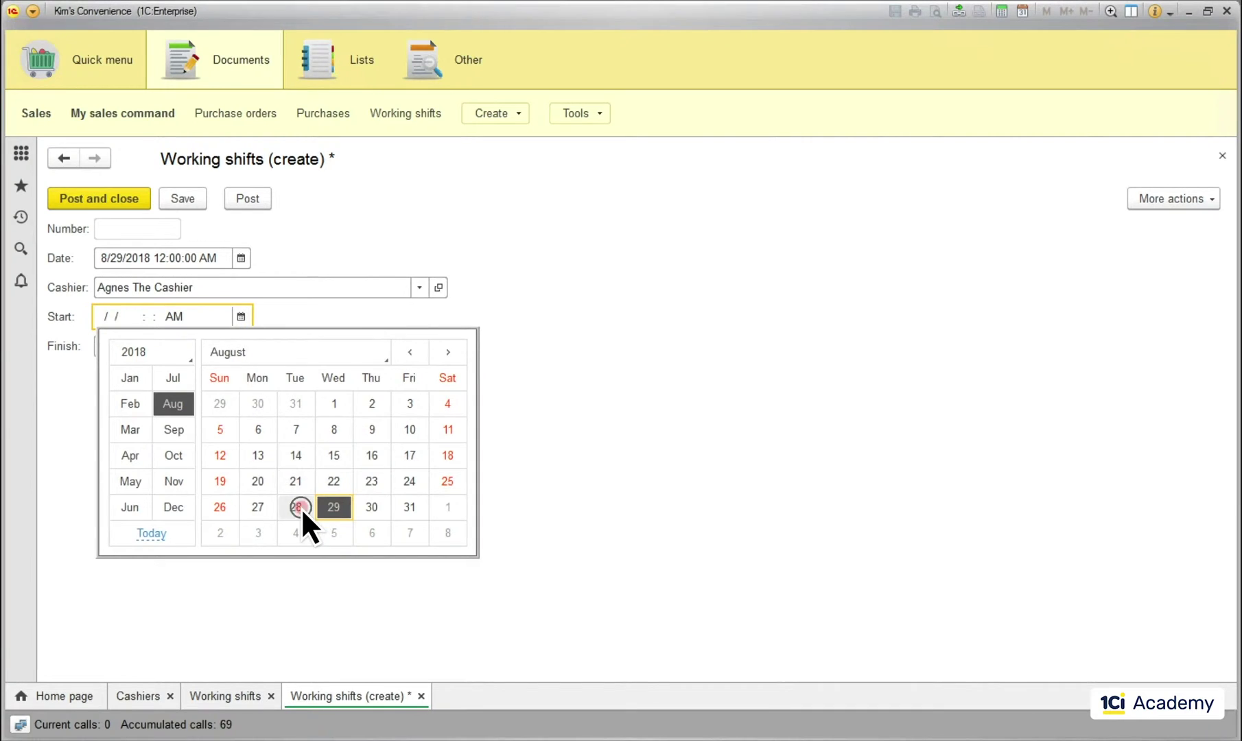
pyautogui.click(150, 322)
pyautogui.write('018')
pyautogui.click(241, 345)
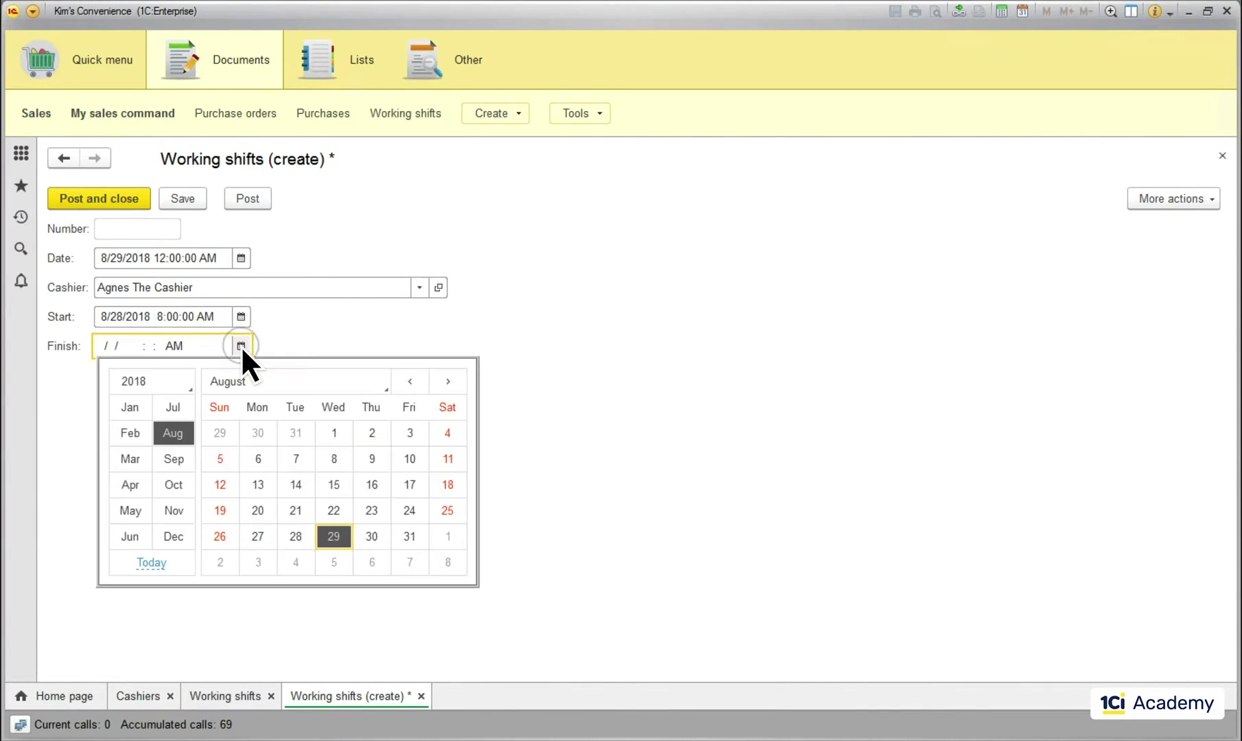
pyautogui.click(296, 536)
pyautogui.click(150, 352)
pyautogui.write('080000P')
pyautogui.click(111, 199)
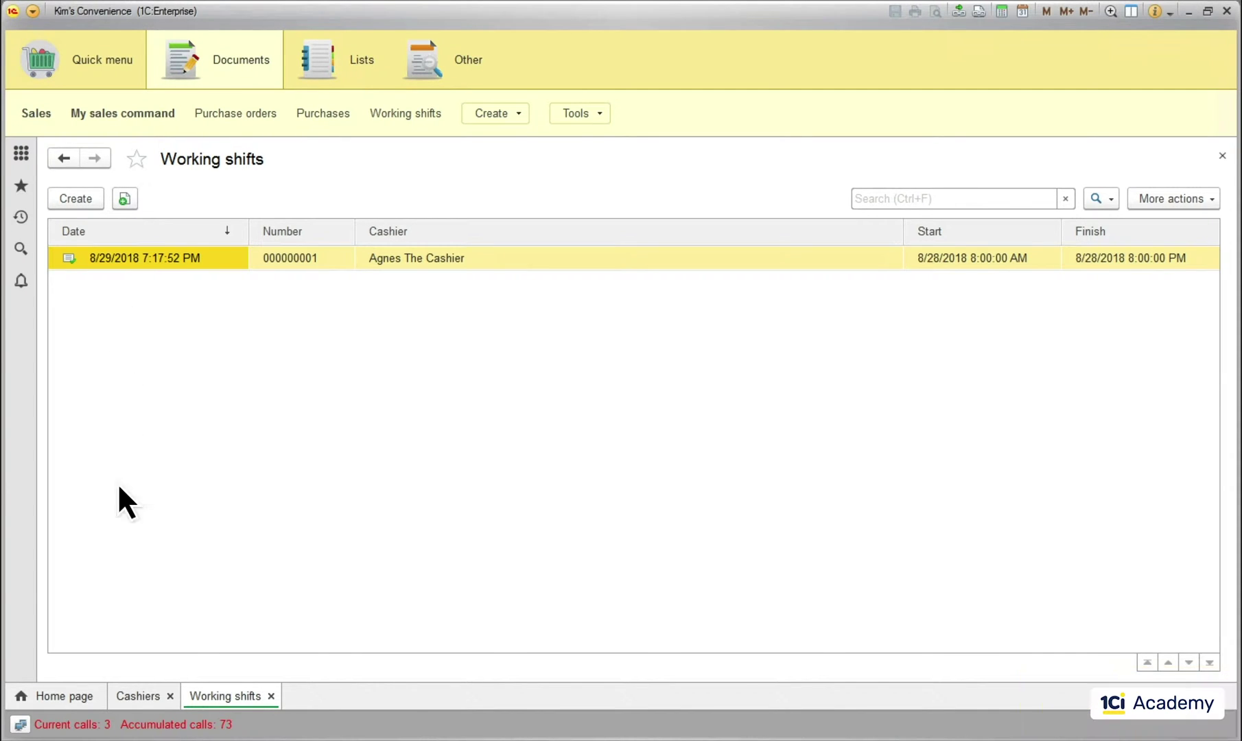
# Step: Change the cashier's surname in both Description and Last name, then save and close
pyautogui.click(124, 699)
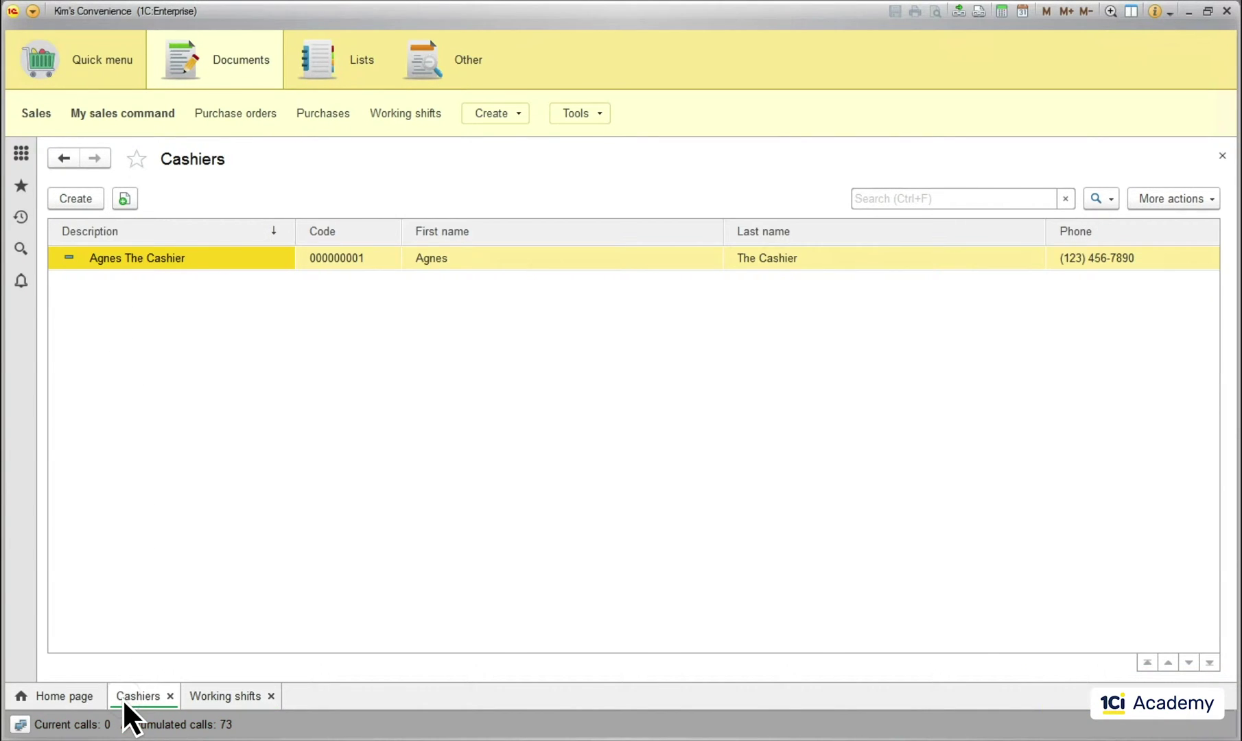
pyautogui.doubleClick(157, 255)
pyautogui.press('End')
pyautogui.press('BackSpace')
pyautogui.press('BackSpace')
pyautogui.press('BackSpace')
pyautogui.press('BackSpace')
pyautogui.press('BackSpace')
pyautogui.press('BackSpace')
pyautogui.press('BackSpace')
pyautogui.press('BackSpace')
pyautogui.press('BackSpace')
pyautogui.press('BackSpace')
pyautogui.press('BackSpace')
pyautogui.write('Blue')
pyautogui.press('Tab')
pyautogui.press('Tab')
pyautogui.press('End')
pyautogui.press('BackSpace')
pyautogui.press('BackSpace')
pyautogui.press('BackSpace')
pyautogui.press('BackSpace')
pyautogui.press('BackSpace')
pyautogui.press('BackSpace')
pyautogui.press('BackSpace')
pyautogui.press('BackSpace')
pyautogui.press('BackSpace')
pyautogui.press('BackSpace')
pyautogui.press('BackSpace')
pyautogui.write('Blue')
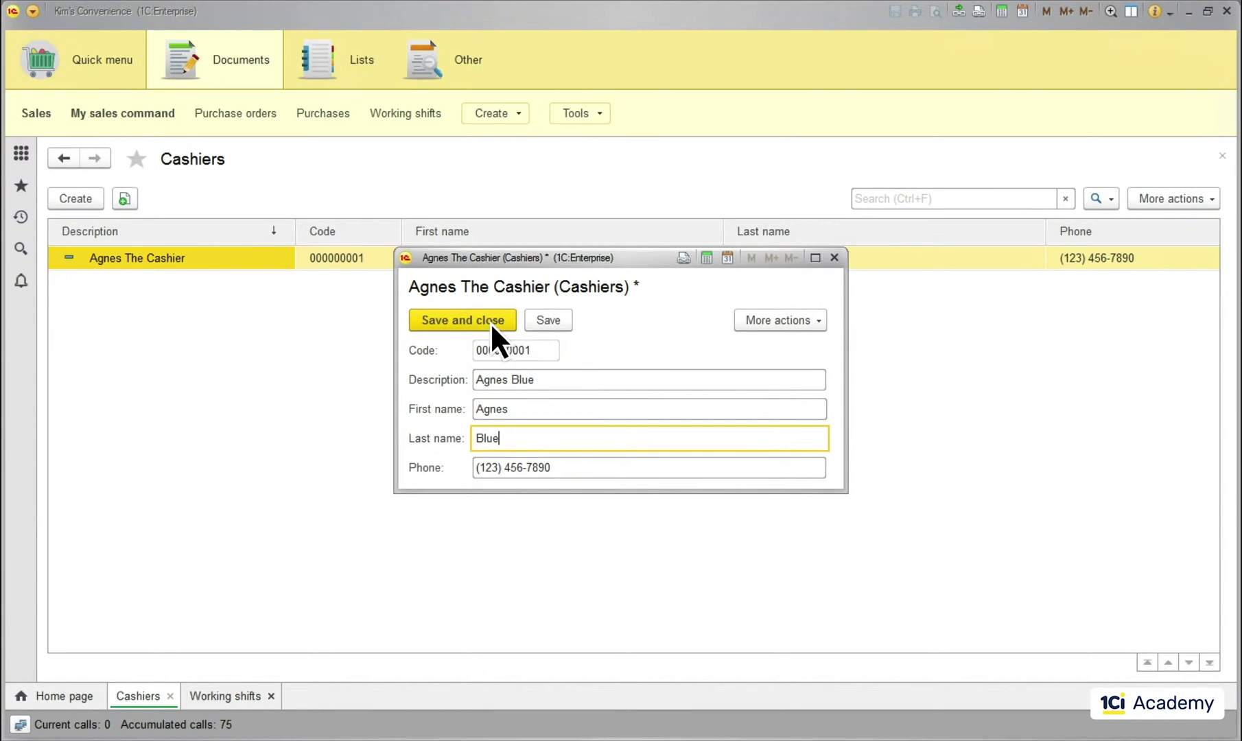
pyautogui.click(490, 322)
# Step: Refresh the Working shifts list to show the updated cashier name
pyautogui.click(222, 695)
pyautogui.click(1174, 198)
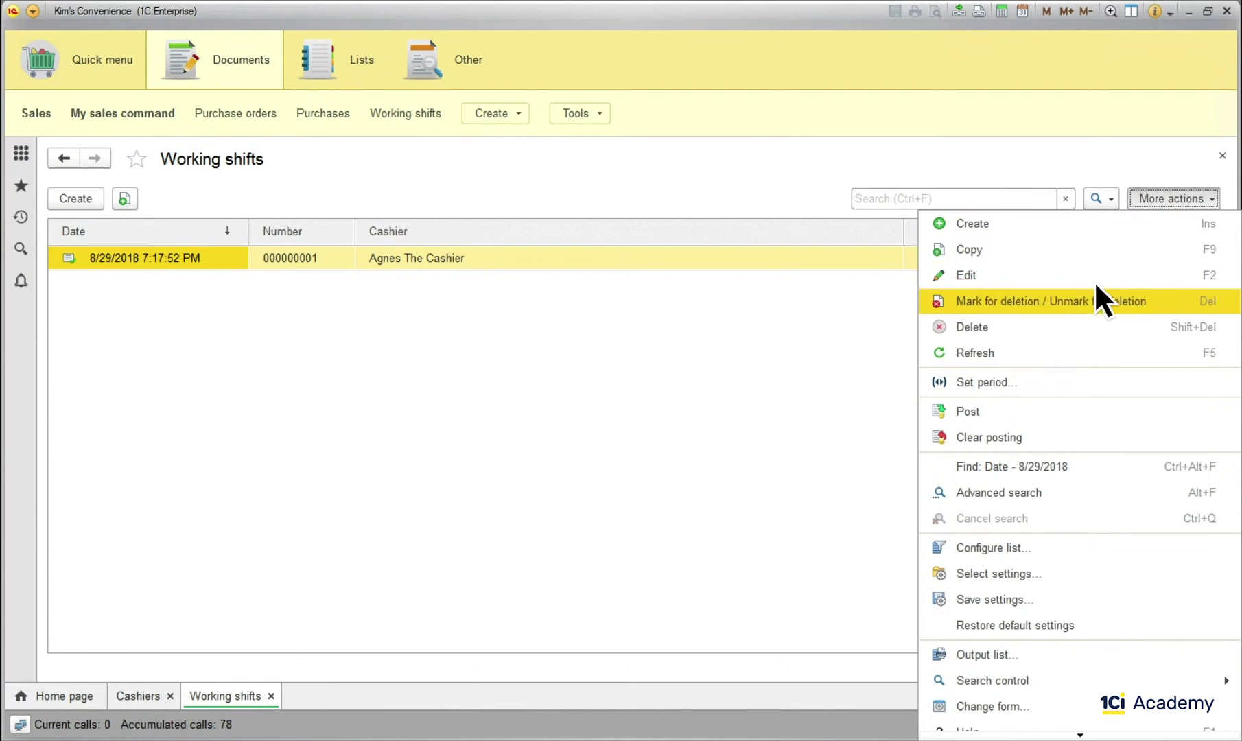
pyautogui.click(1034, 349)
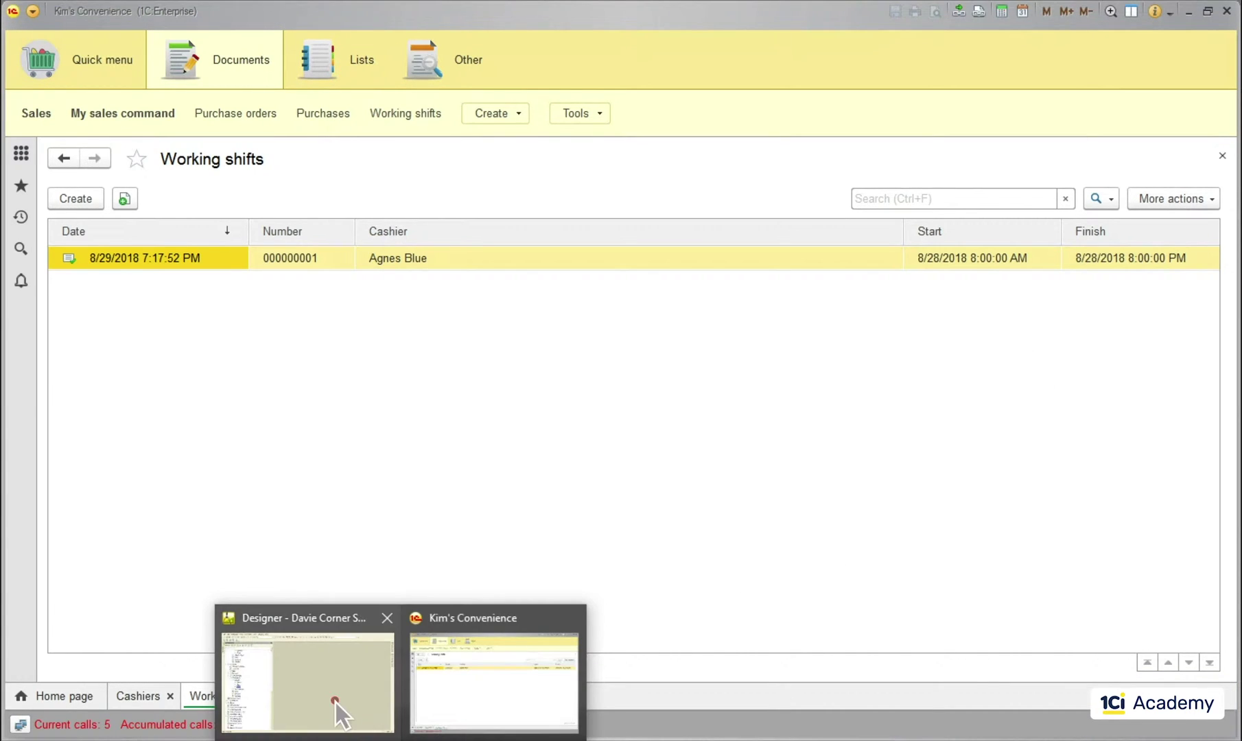
# Step: In Designer, open the Cashiers catalog's Standard attributes list (Ref, DeletionMark, etc.)
pyautogui.click(334, 705)
pyautogui.moveTo(359, 569); pyautogui.dragTo(362, 412)
pyautogui.doubleClick(96, 379)
pyautogui.click(97, 260)
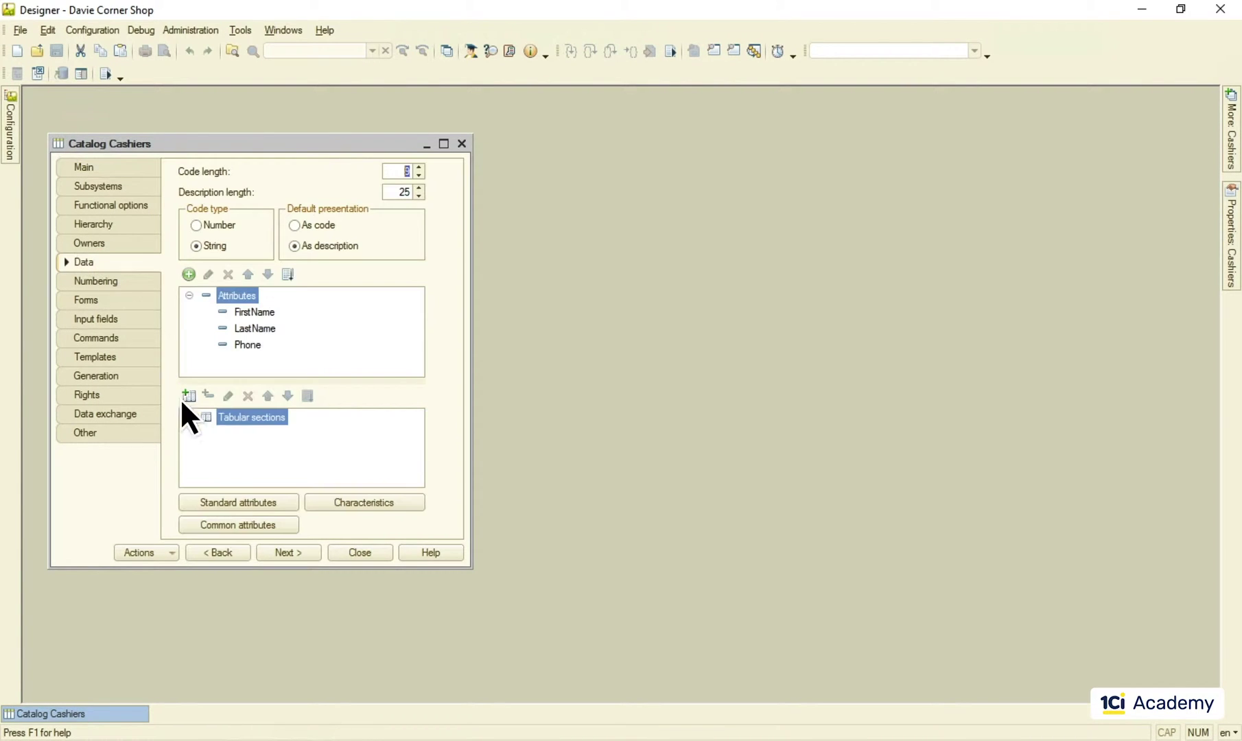
pyautogui.click(244, 505)
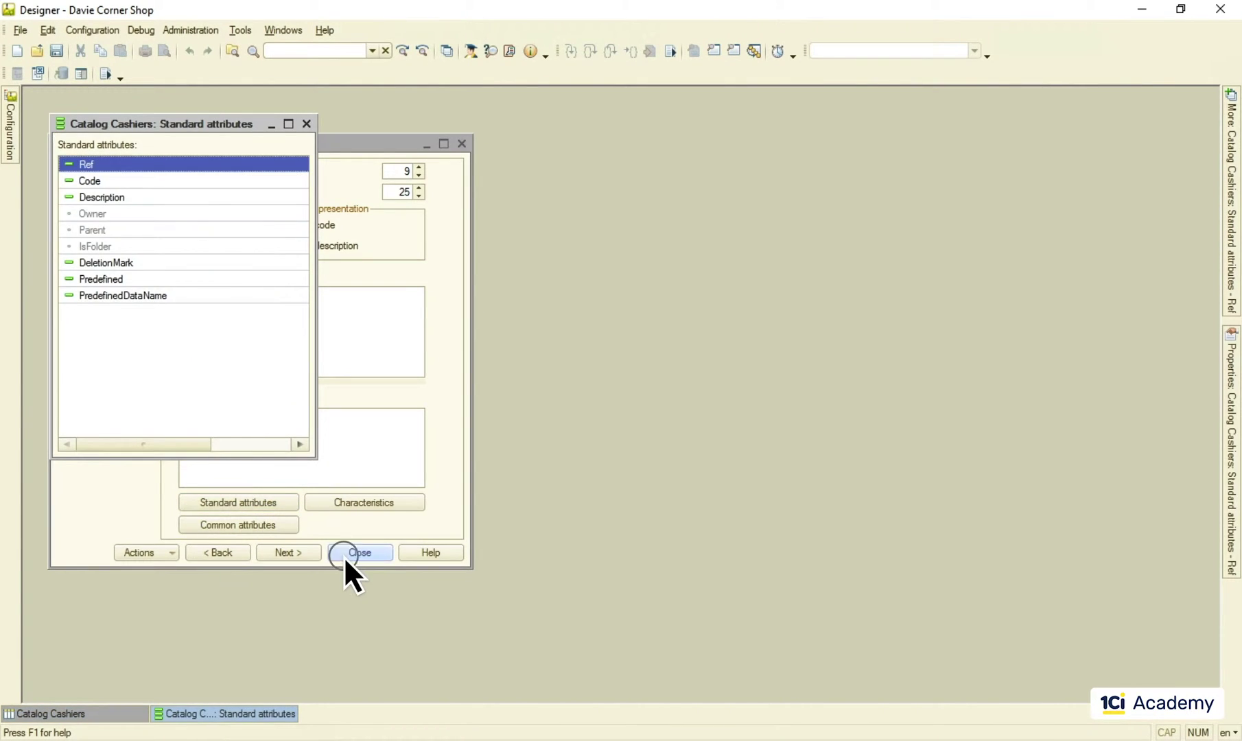
pyautogui.click(345, 554)
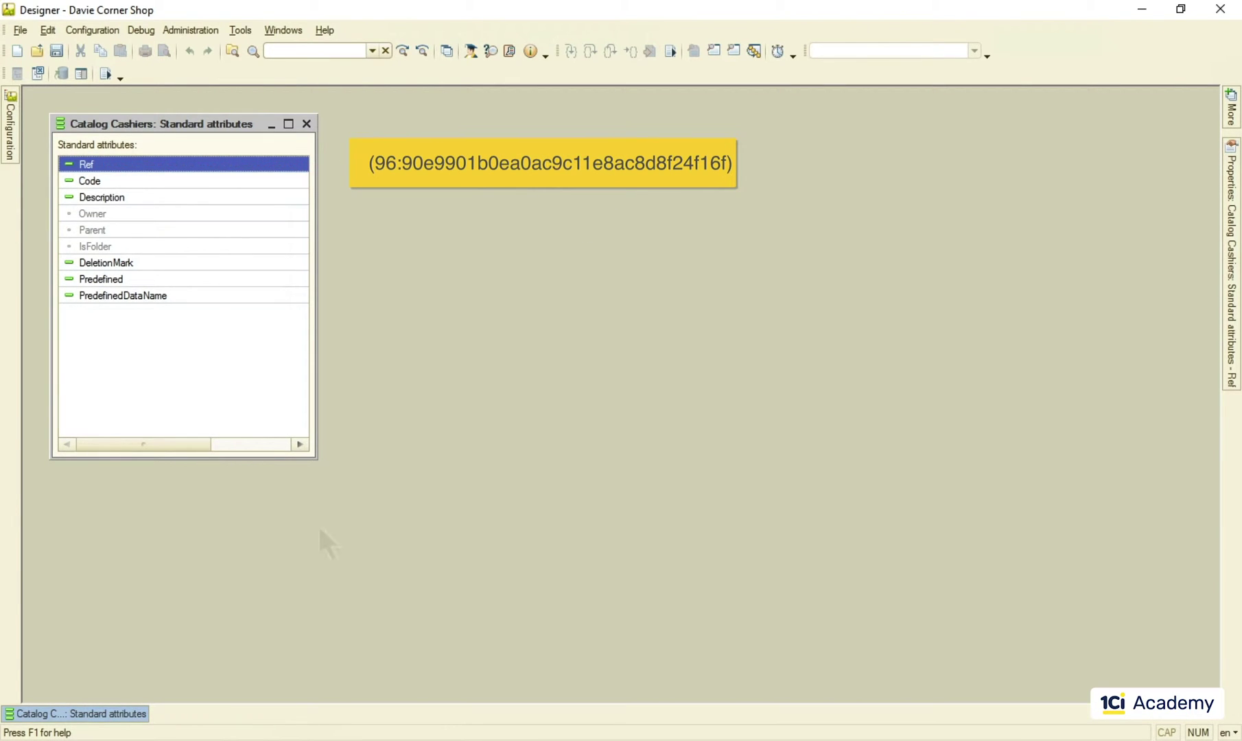
# Step: Open WorkingShifts' Data attributes in Designer, then switch back to the Kim's Convenience app
pyautogui.click(7, 129)
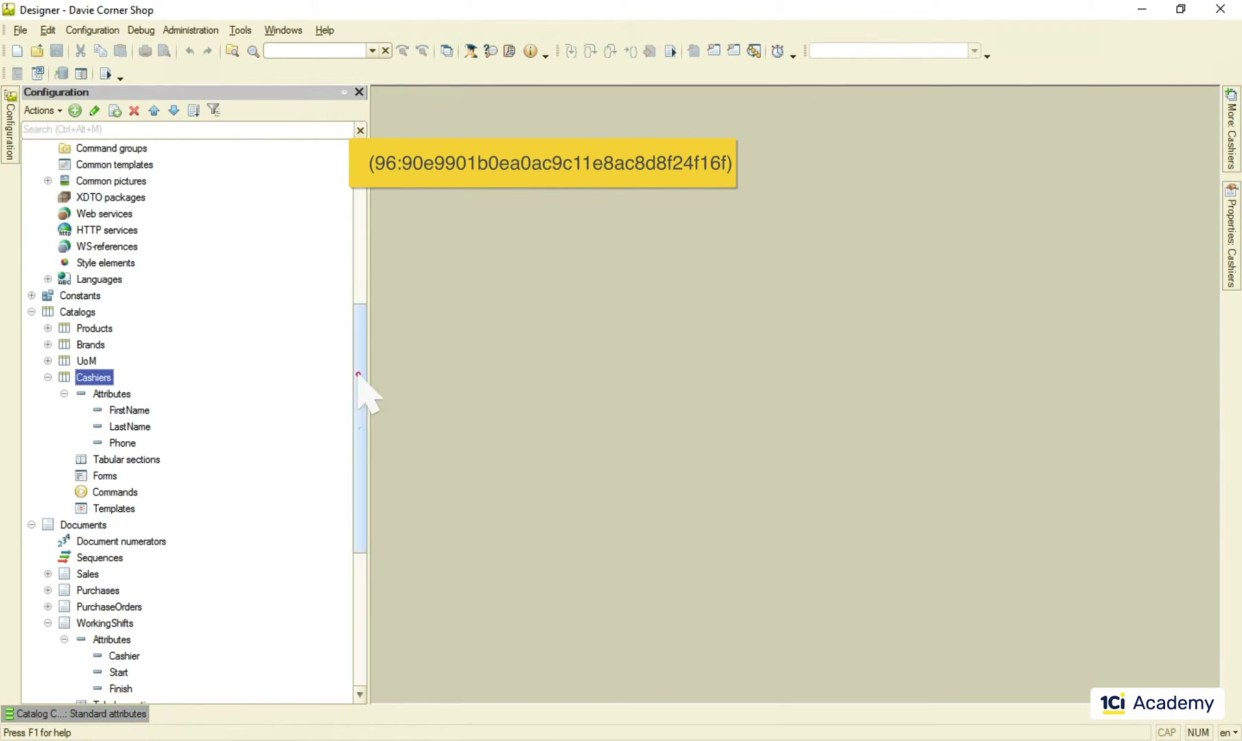
pyautogui.moveTo(357, 426); pyautogui.dragTo(357, 464)
pyautogui.scroll(-2, 358, 468)
pyautogui.doubleClick(121, 444)
pyautogui.click(821, 208)
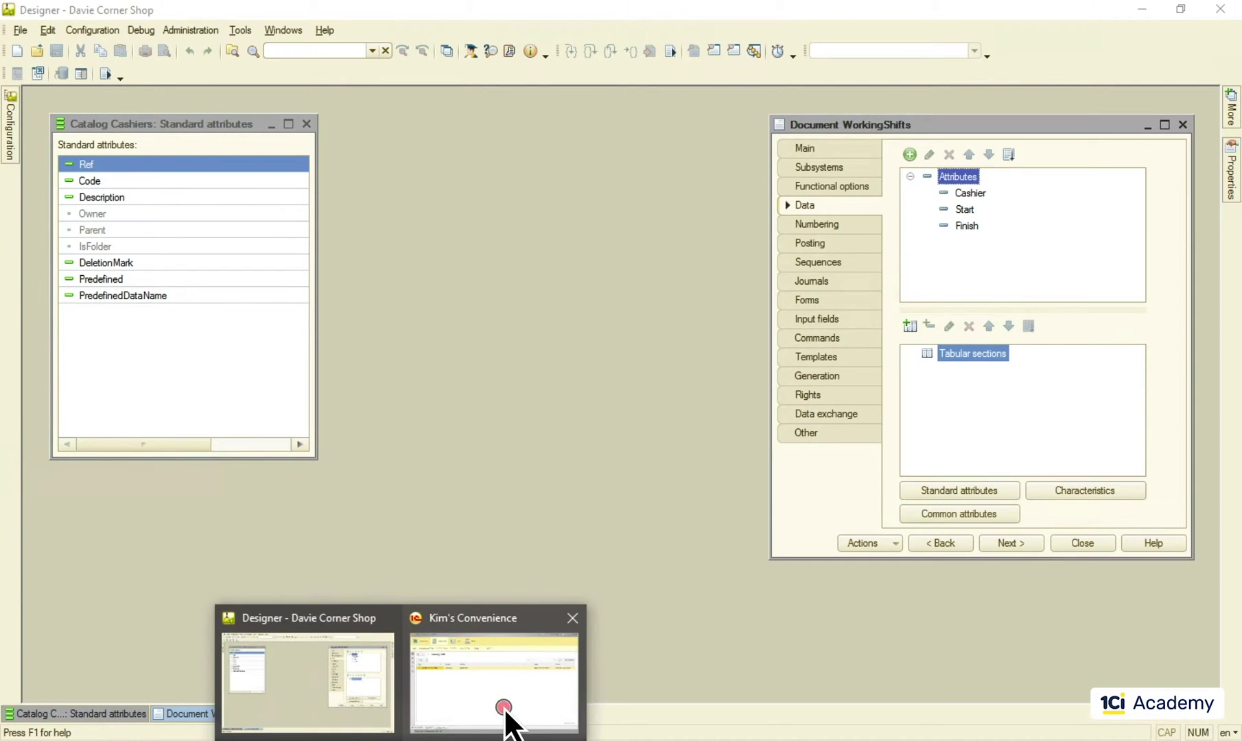
pyautogui.click(507, 720)
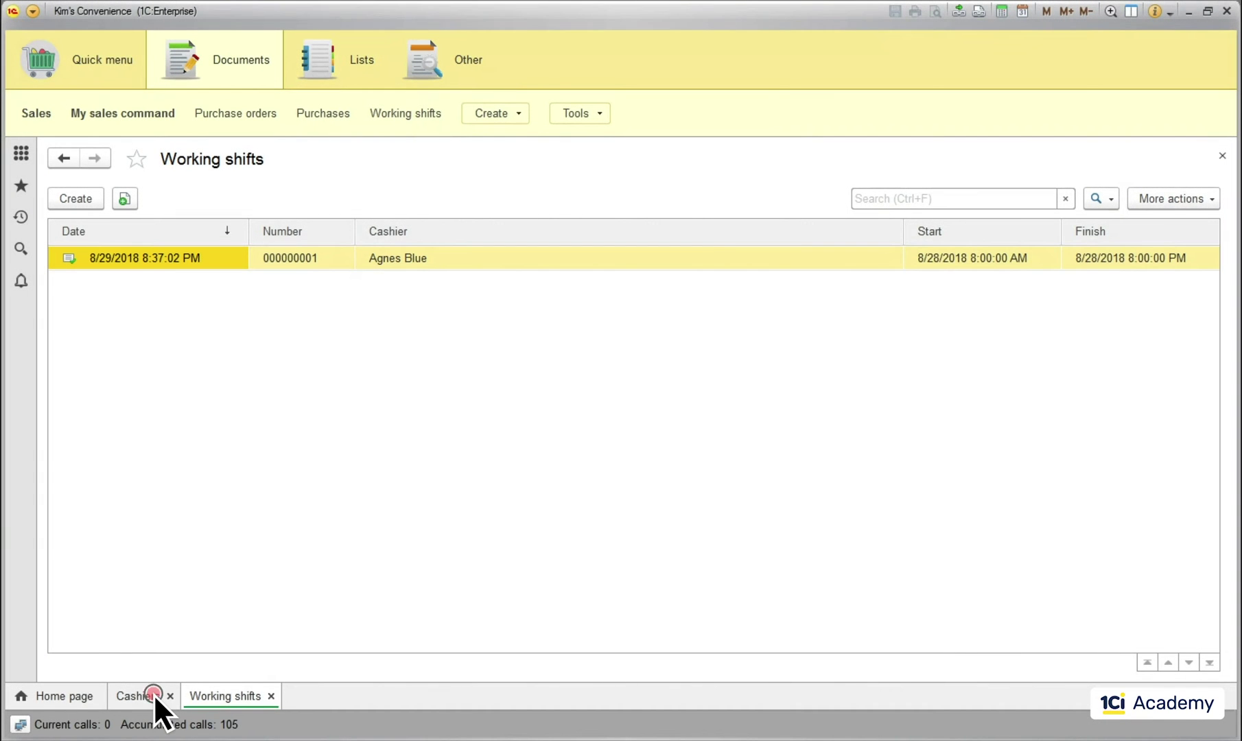
# Step: Permanently delete the cashier from the Cashiers list via More actions > Delete
pyautogui.click(153, 694)
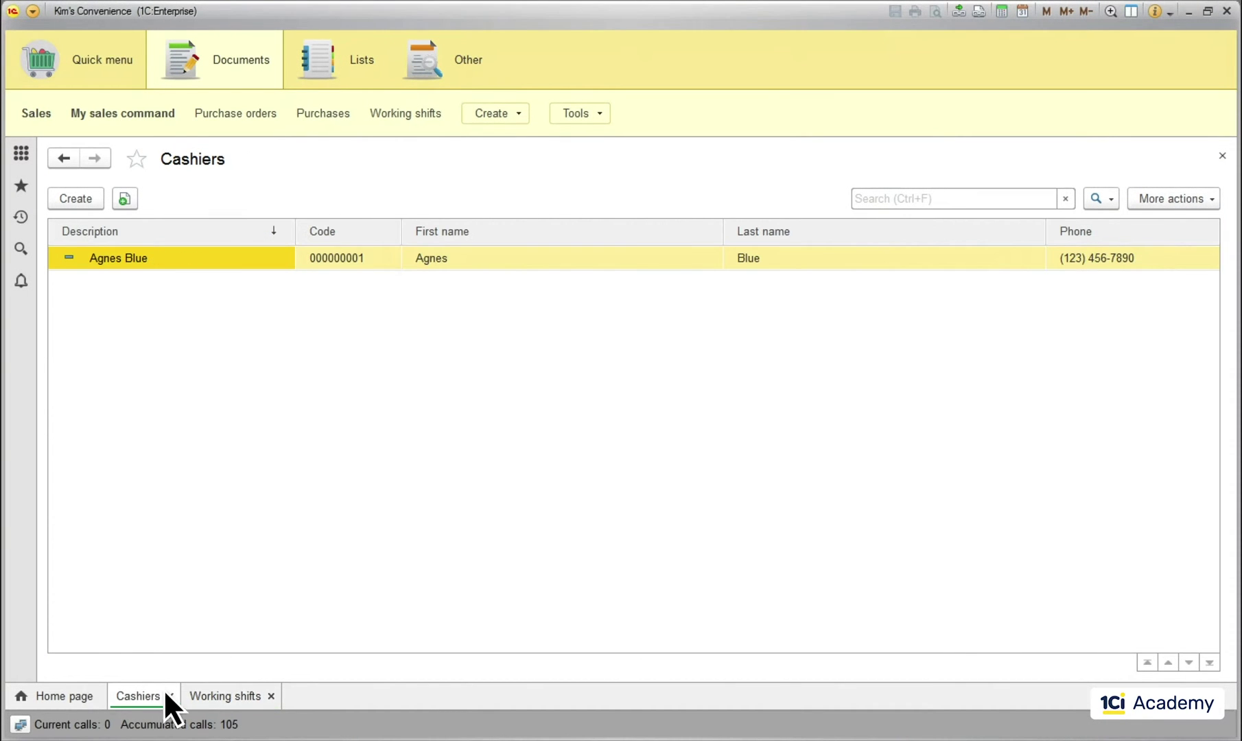
pyautogui.click(1154, 204)
pyautogui.click(976, 327)
pyautogui.click(578, 400)
# Step: Refresh the Working shifts list to reveal the <Object not found> cashier
pyautogui.click(238, 695)
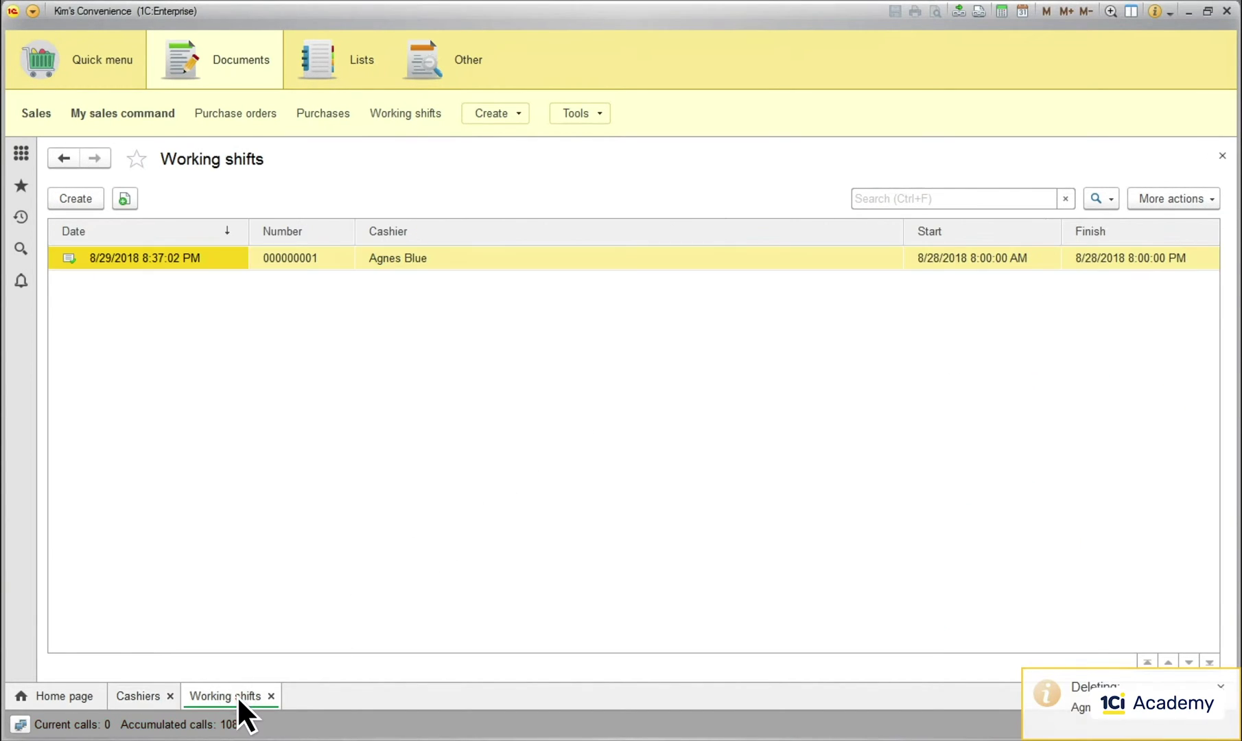
pyautogui.click(1207, 198)
pyautogui.click(1031, 354)
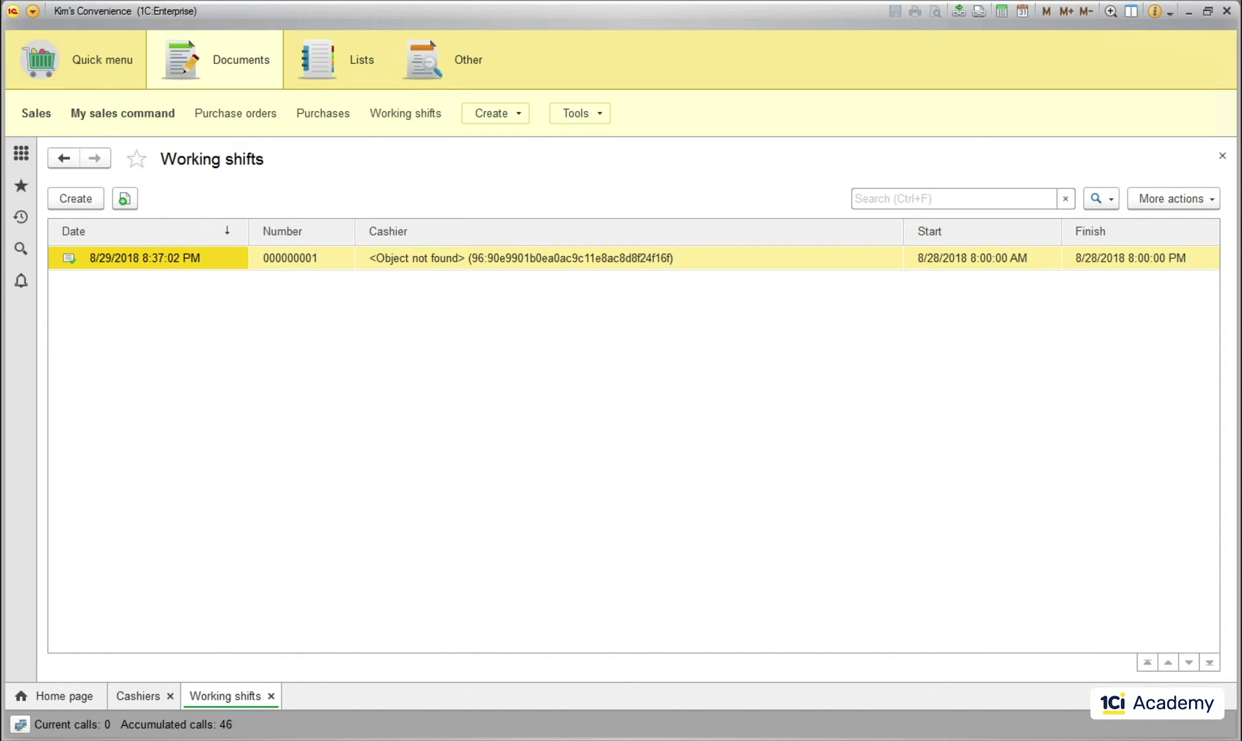
pyautogui.click(1165, 195)
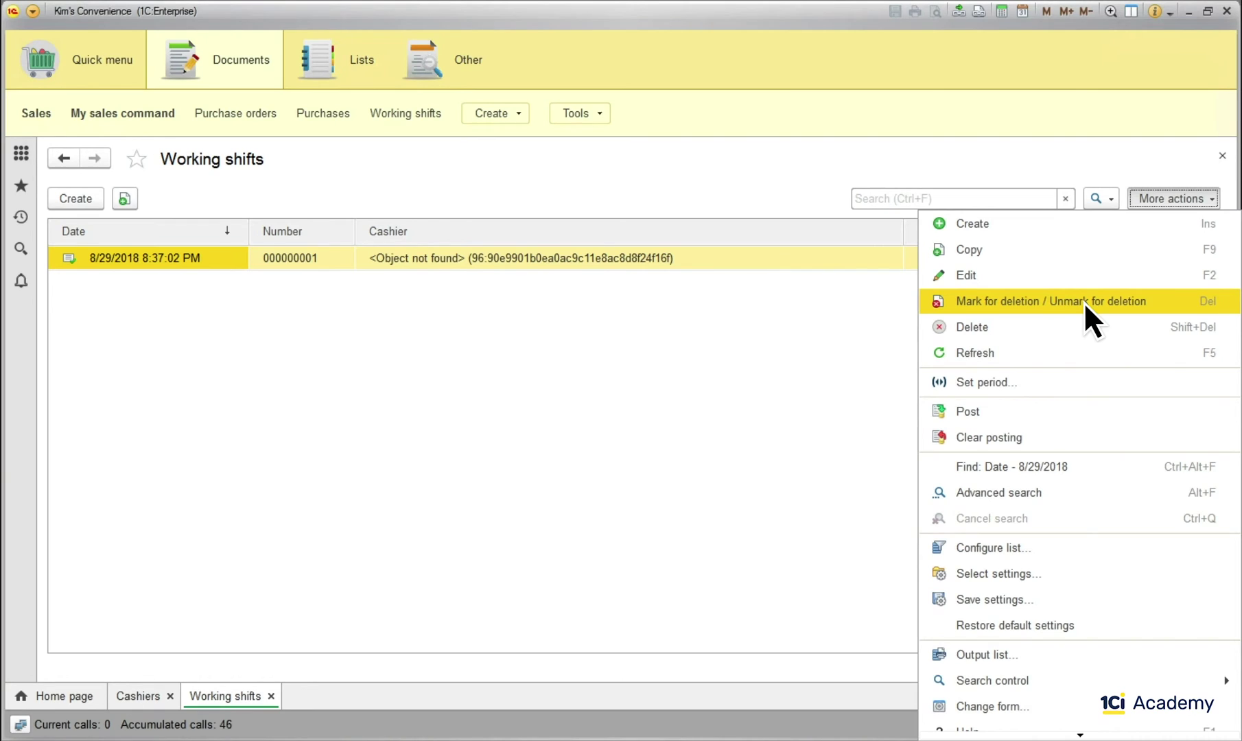
# Step: Recreate the cashier with description, first name, last name and phone, and save
pyautogui.click(843, 380)
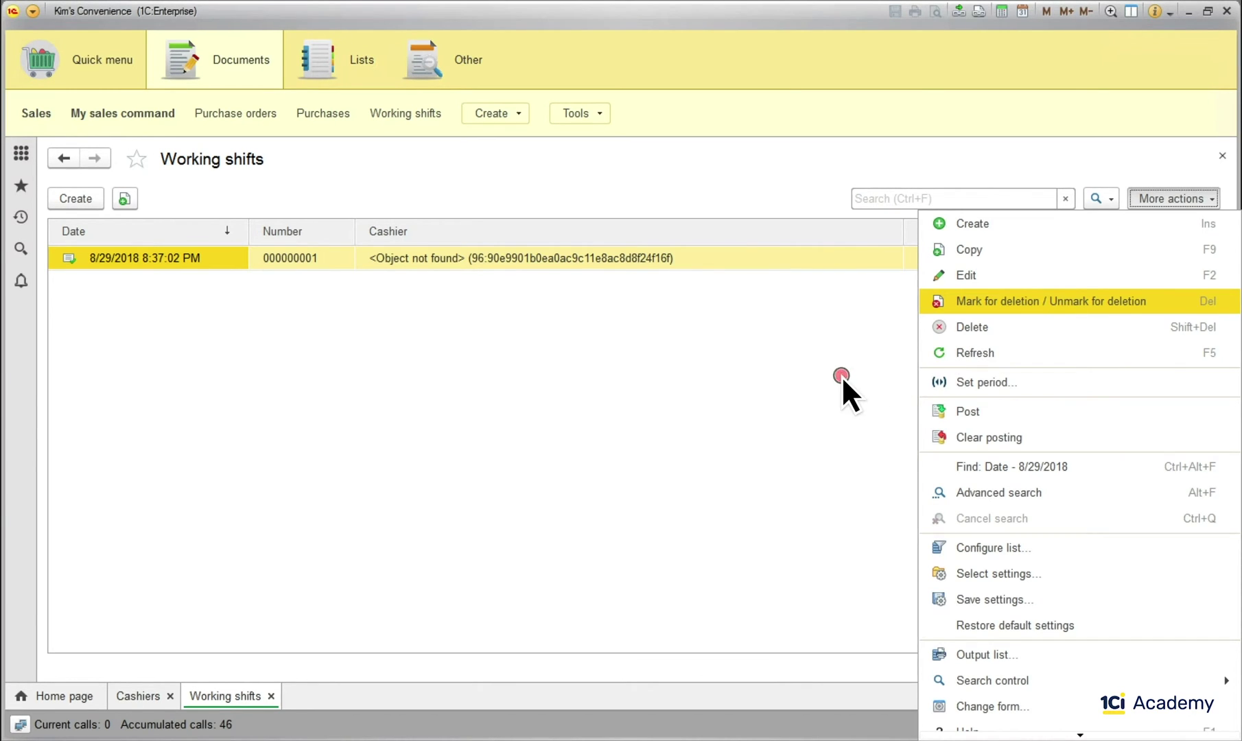
pyautogui.click(155, 695)
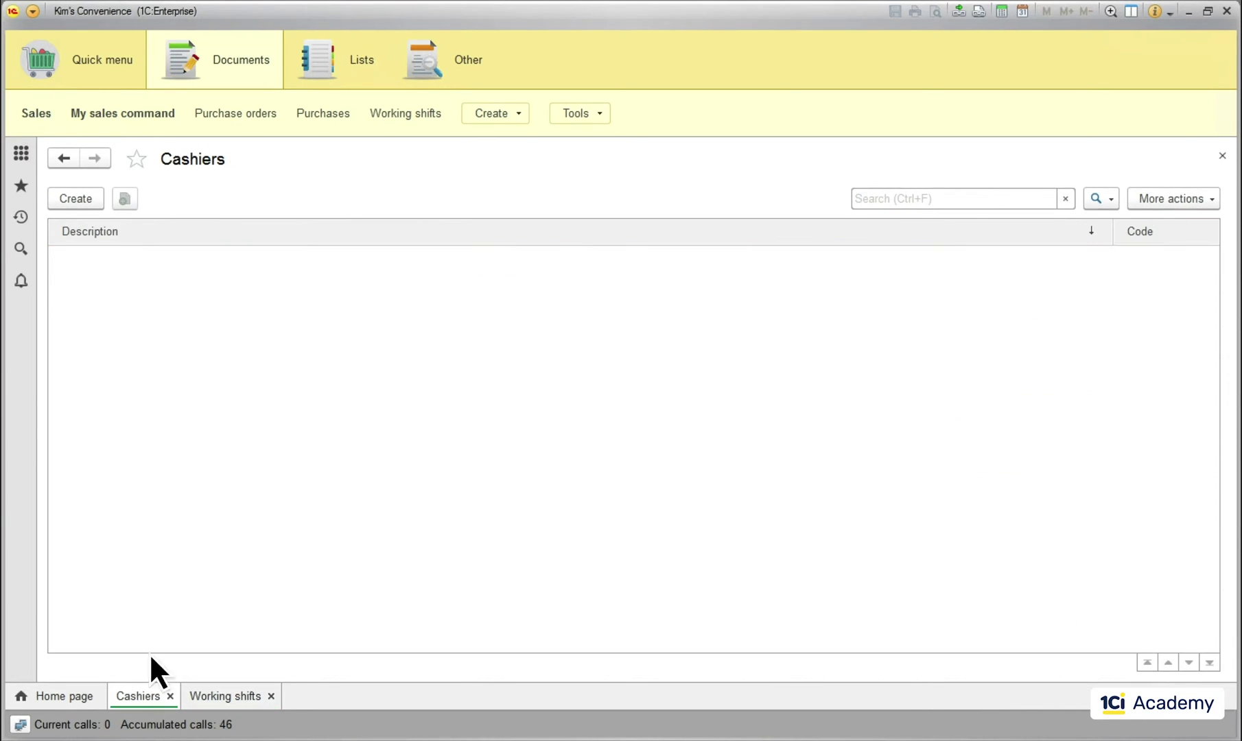
pyautogui.click(75, 195)
pyautogui.write('Agnes Blue')
pyautogui.press('Tab')
pyautogui.write('Agnes')
pyautogui.press('Tab')
pyautogui.write('Blue')
pyautogui.press('Tab')
pyautogui.write('1234567890')
pyautogui.click(447, 318)
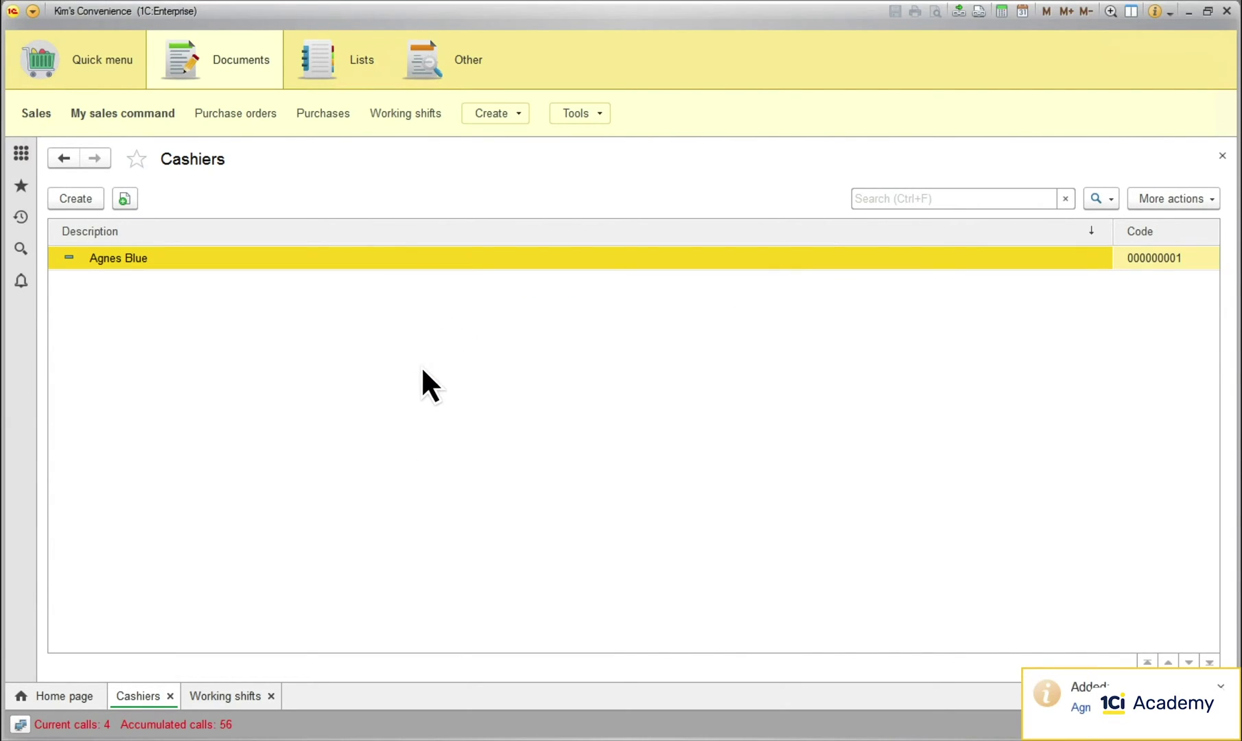
# Step: Reassign working shift 000000001 to the recreated cashier and post it
pyautogui.click(239, 696)
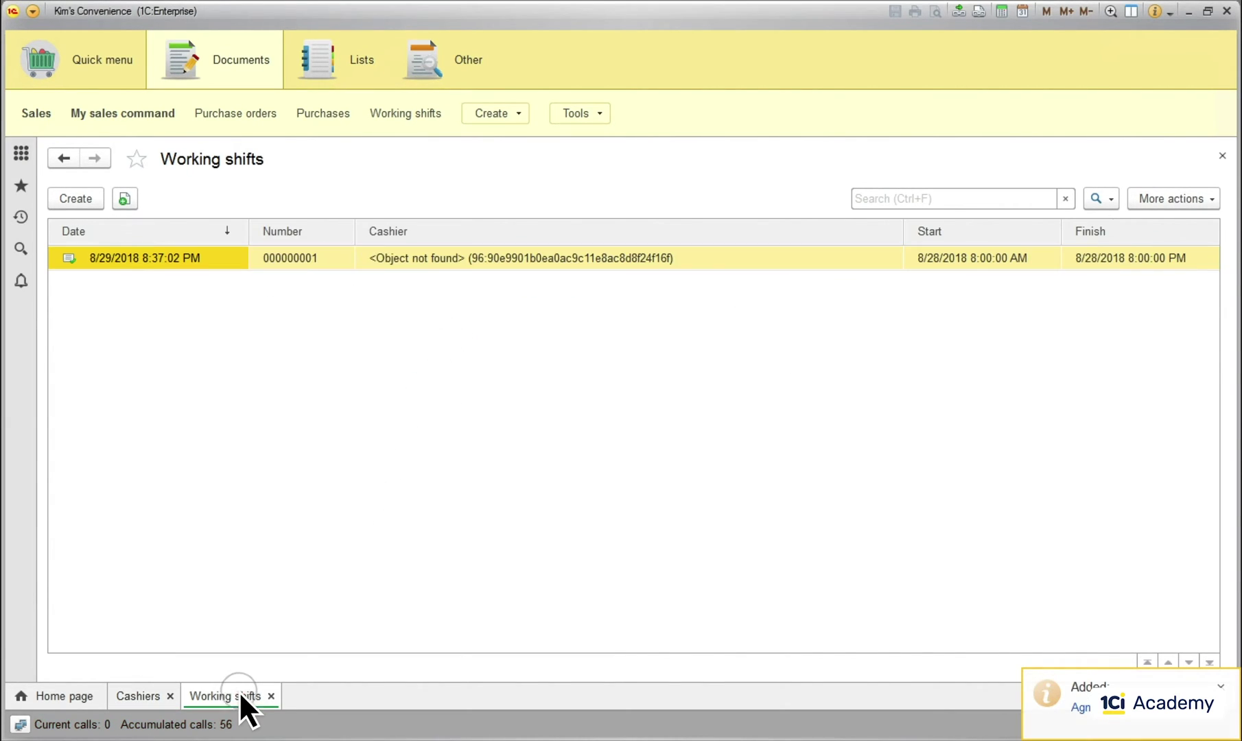
pyautogui.doubleClick(618, 256)
pyautogui.click(372, 289)
pyautogui.write('agne')
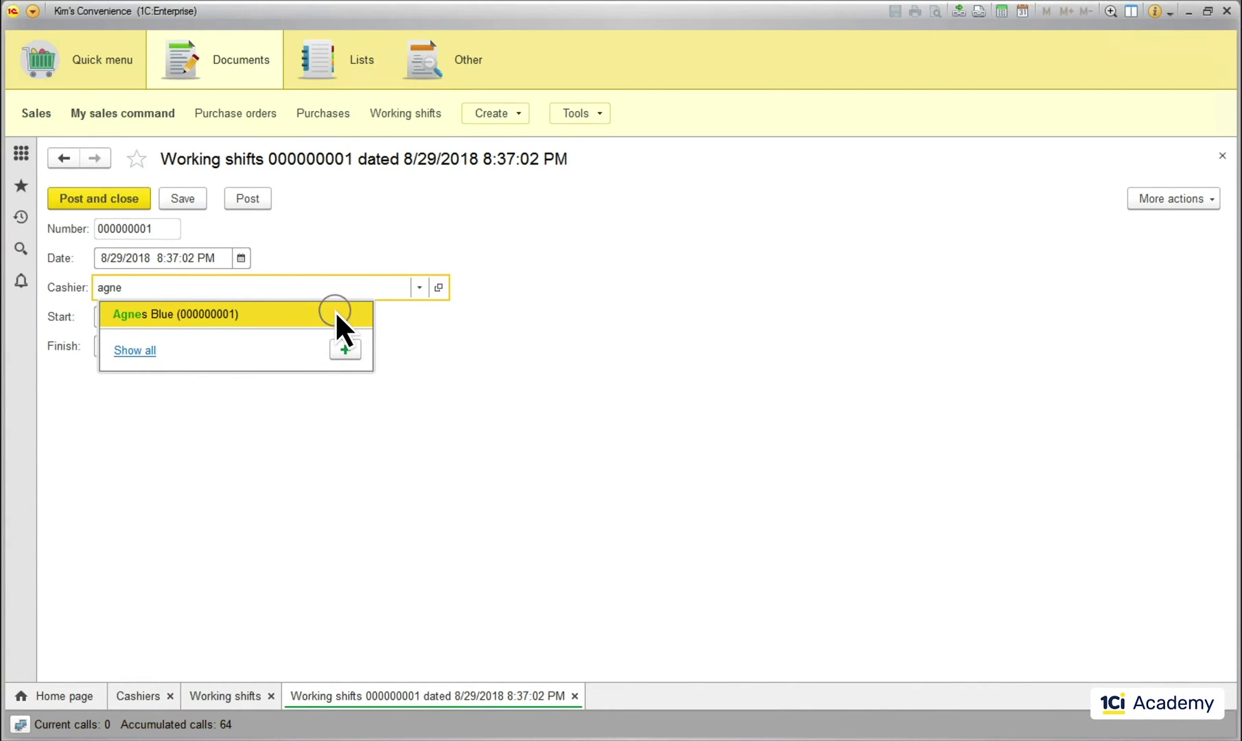
pyautogui.click(335, 313)
pyautogui.click(126, 198)
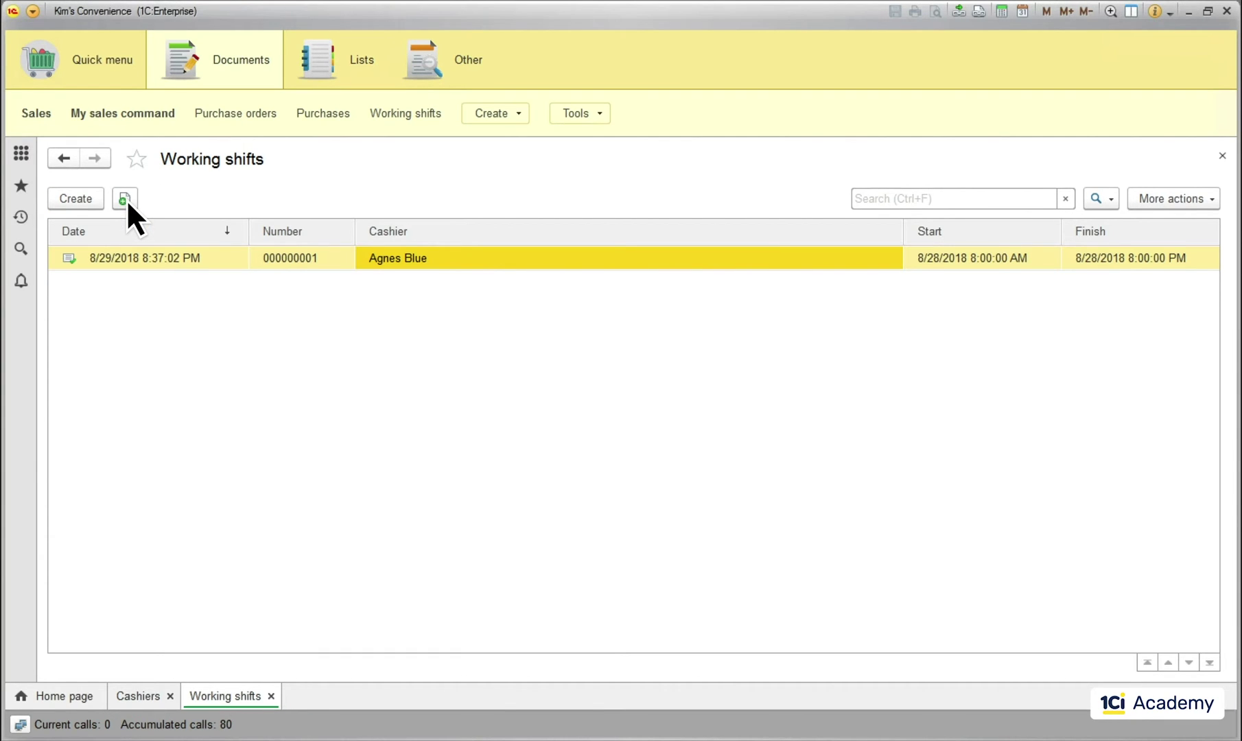
# Step: Mark the cashier for deletion via More actions, confirm, and return to Designer
pyautogui.click(143, 696)
pyautogui.click(1158, 201)
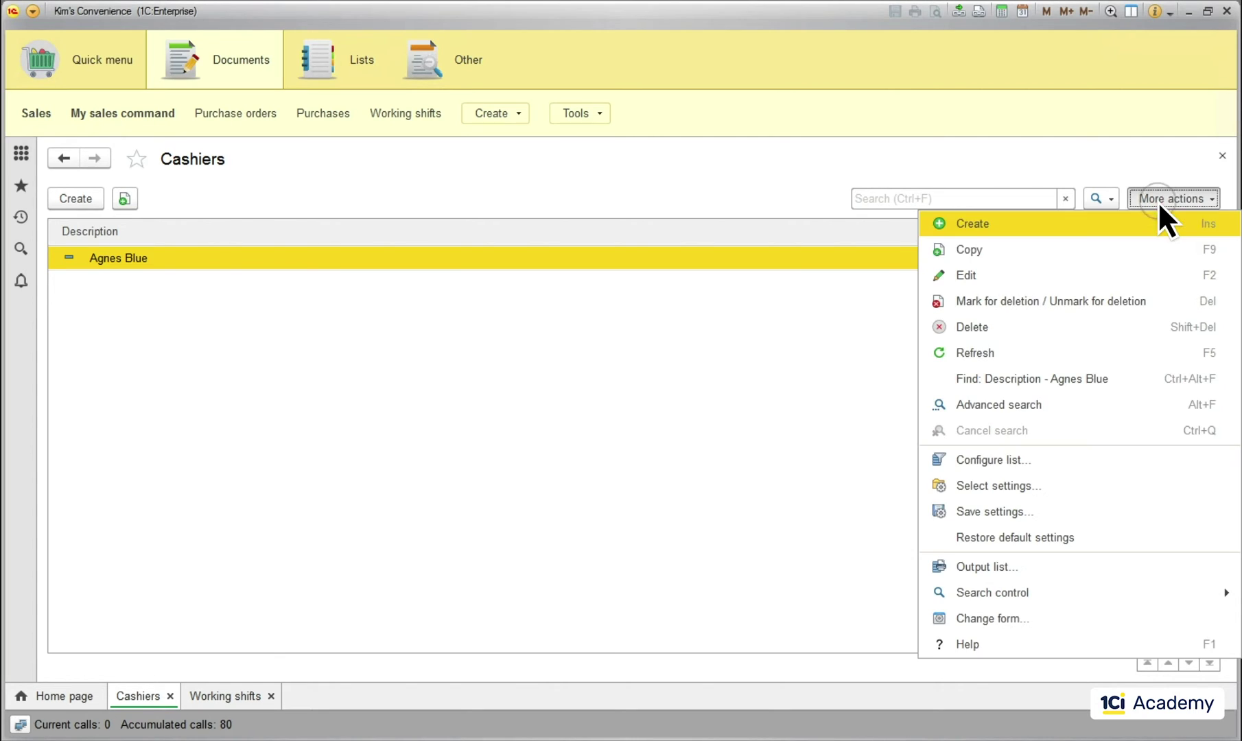
pyautogui.click(1096, 302)
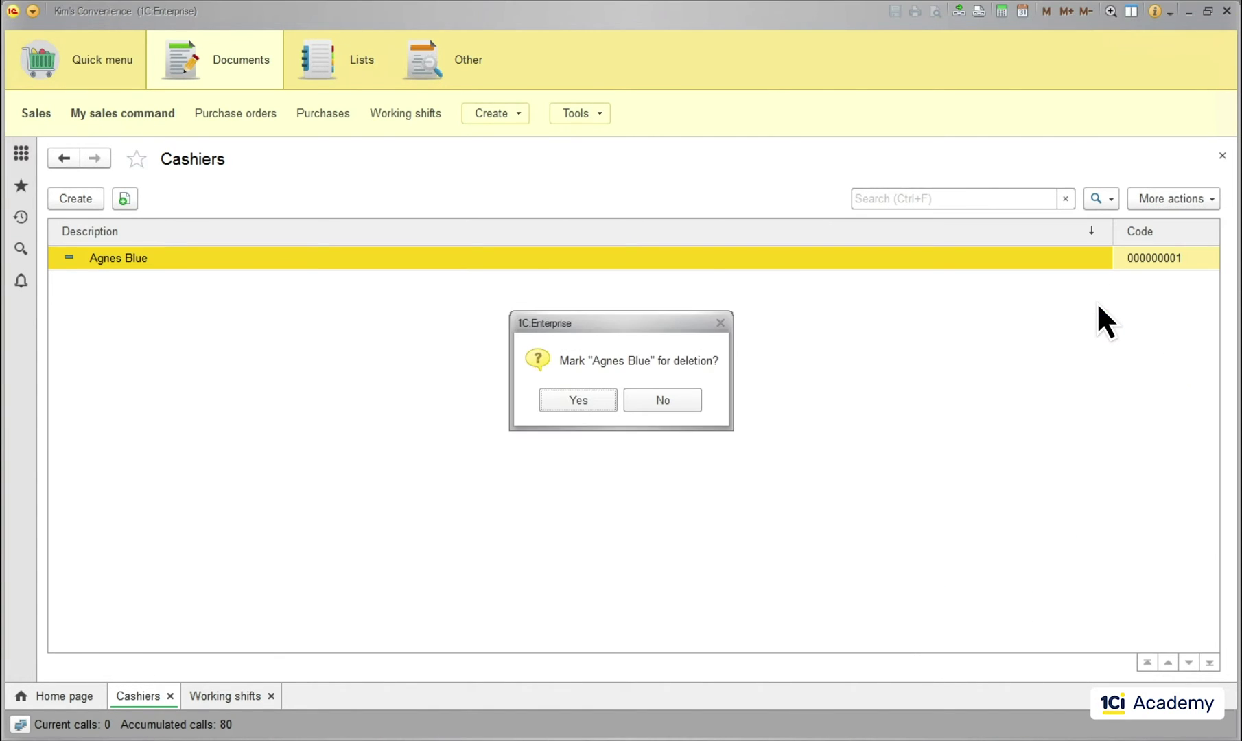
pyautogui.click(586, 401)
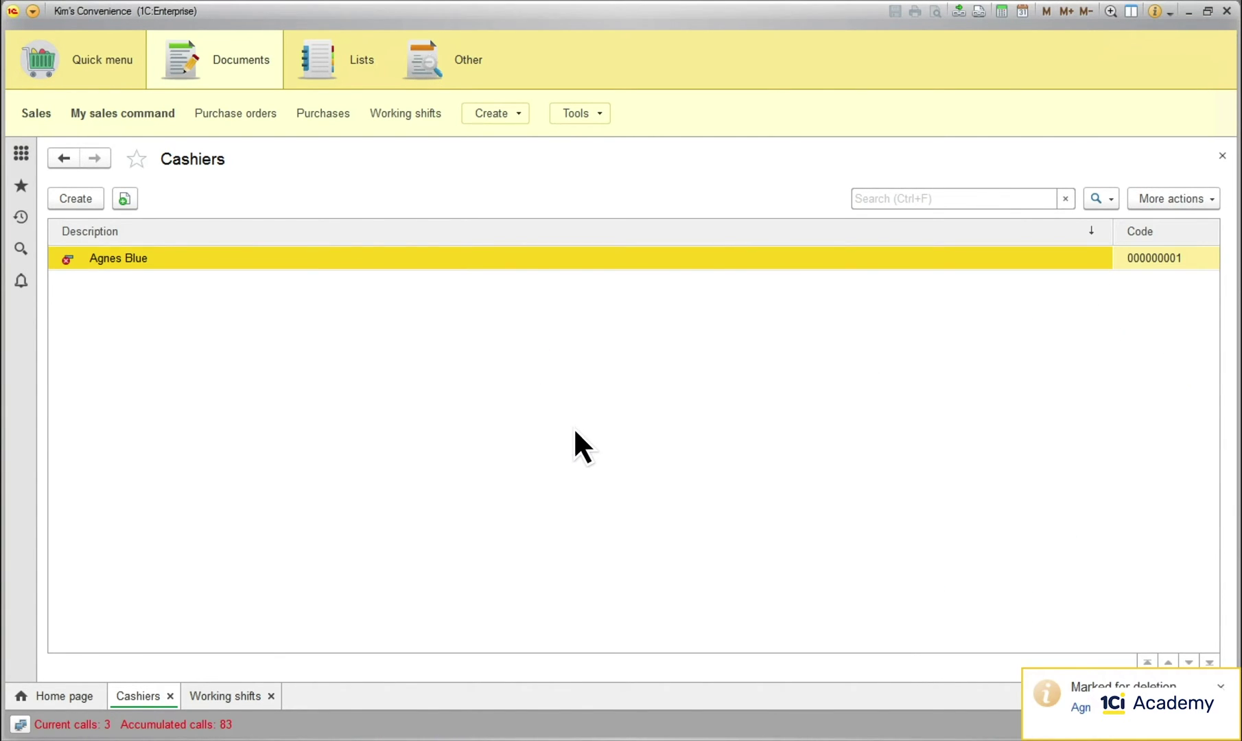
pyautogui.click(358, 694)
# Step: Open the Cashiers catalog definition and view its data structure and standard attributes
pyautogui.doubleClick(82, 262)
pyautogui.click(410, 262)
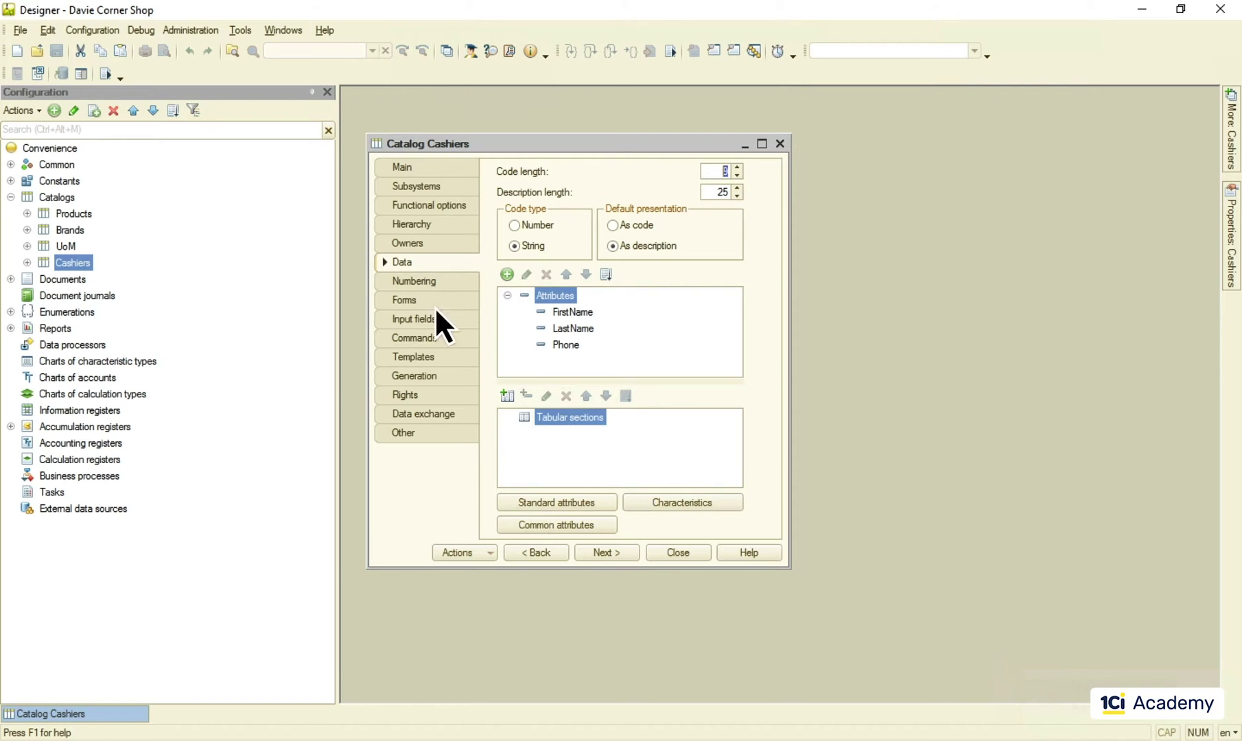
pyautogui.click(545, 505)
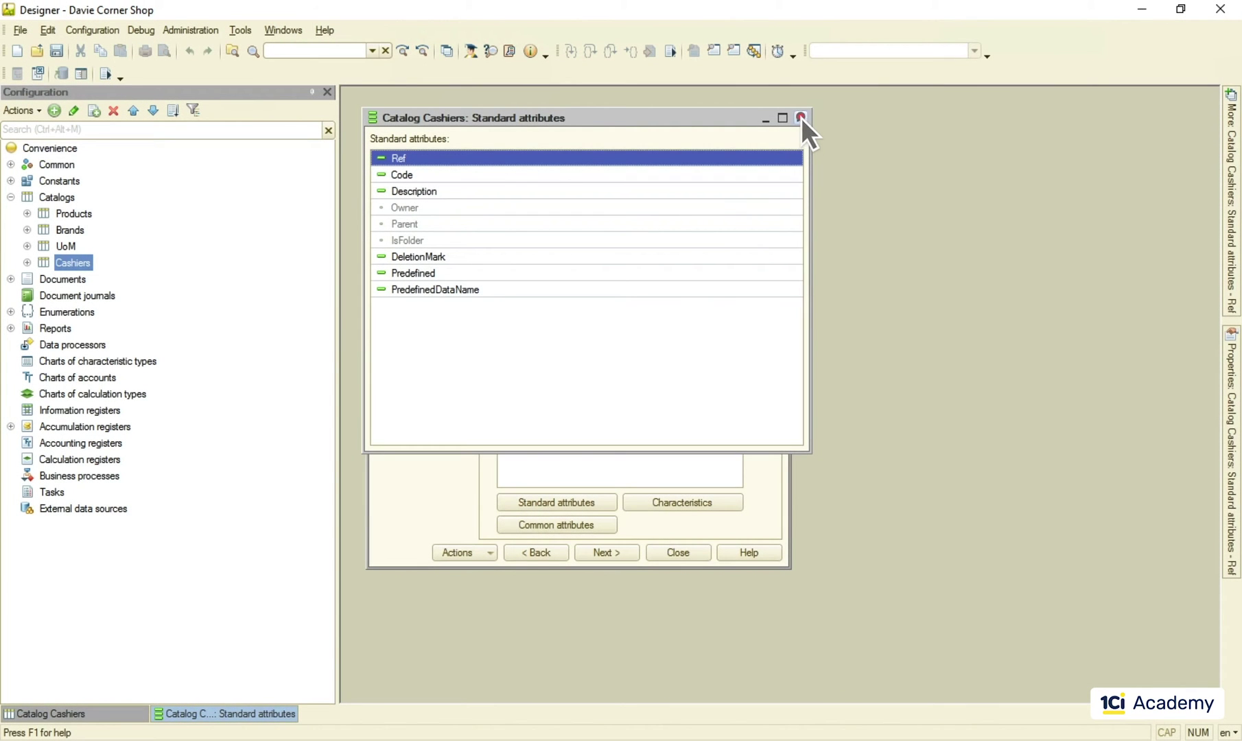
# Step: Close the standard attributes list and the Cashiers editor, returning to the Kim's Convenience app
pyautogui.click(799, 117)
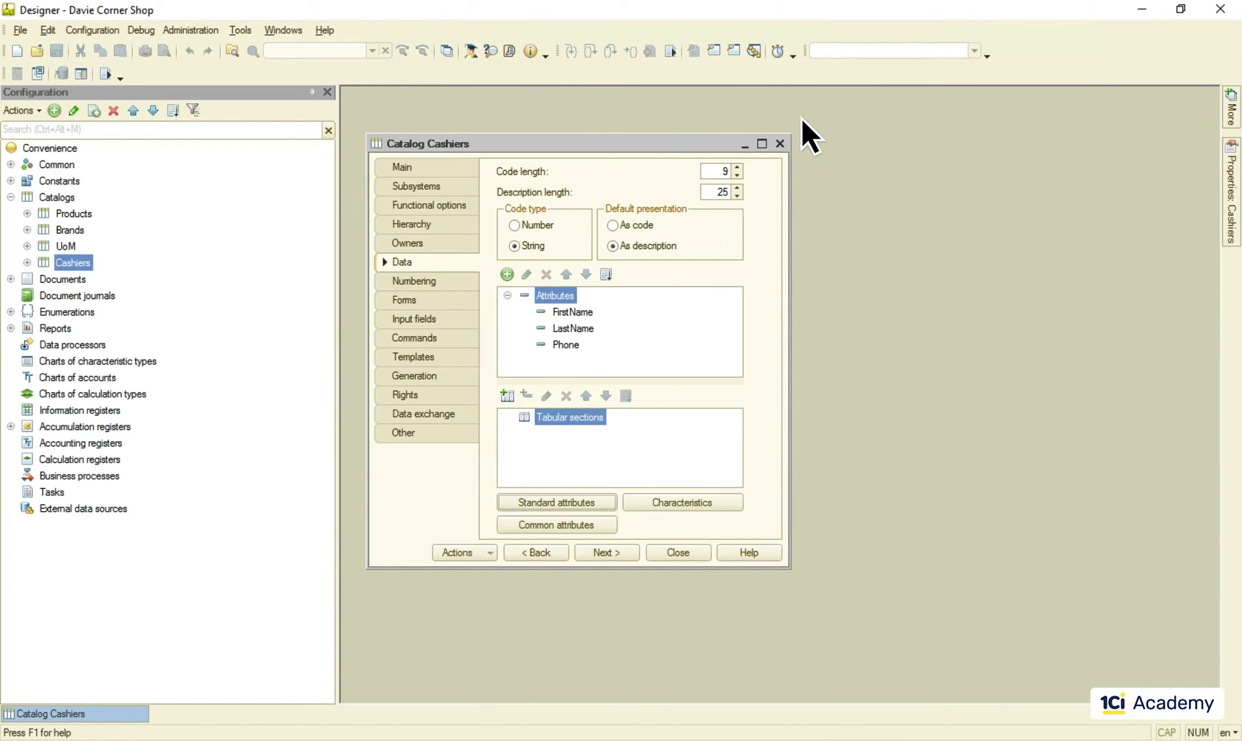
pyautogui.click(674, 551)
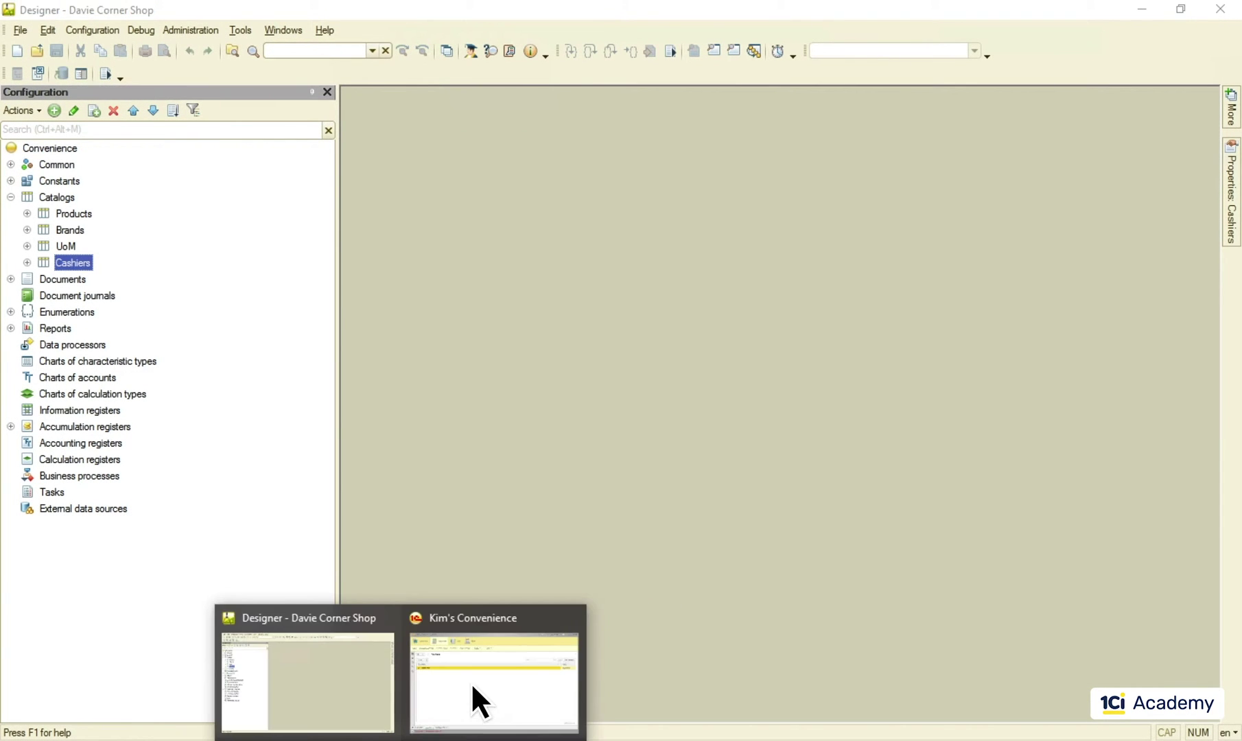
pyautogui.click(471, 682)
# Step: Refresh the Working shifts document list
pyautogui.click(218, 697)
pyautogui.click(1171, 199)
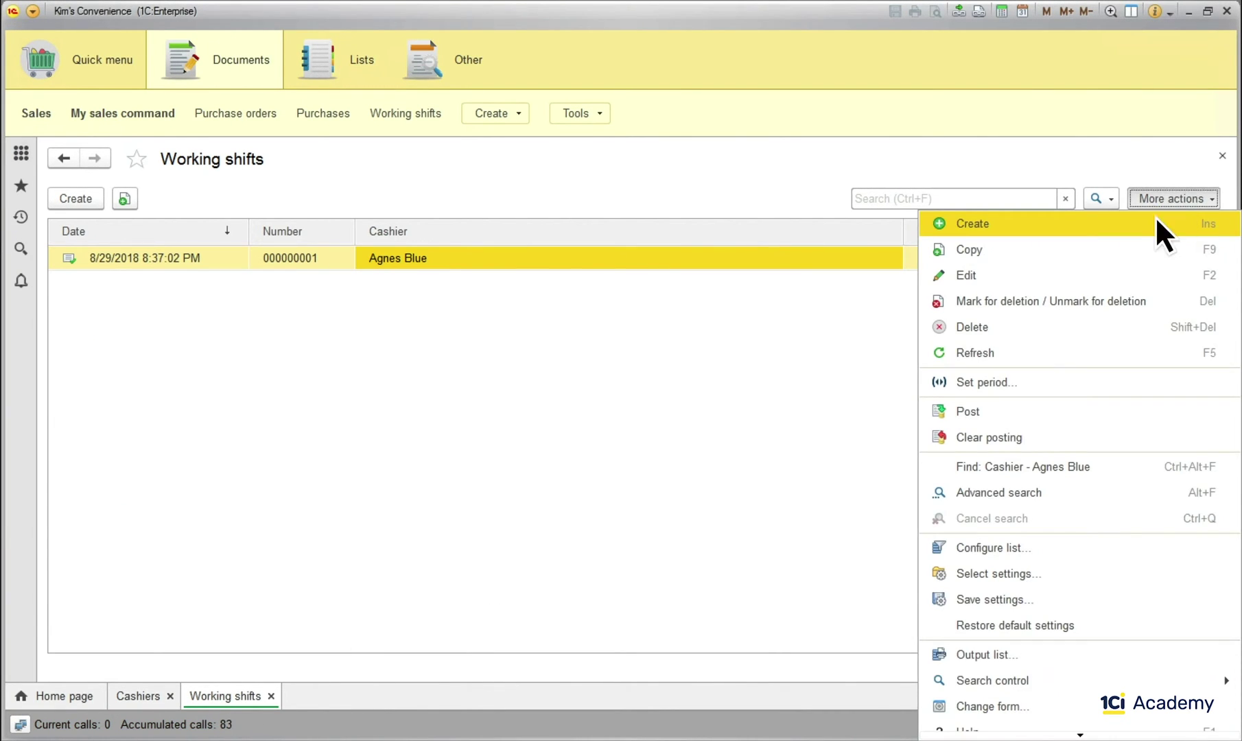
pyautogui.click(1030, 353)
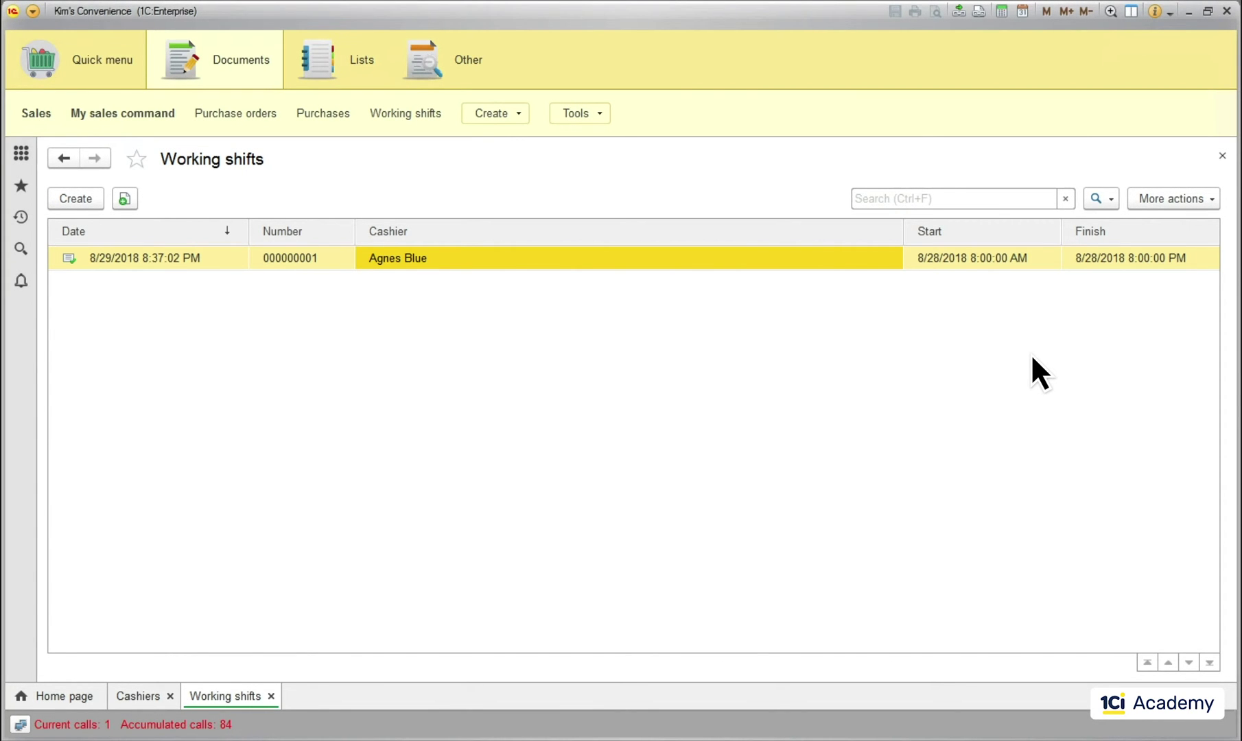
# Step: Run Delete Marked Objects and see the cashier still referenced by working shift 000000001
pyautogui.click(34, 11)
pyautogui.click(108, 187)
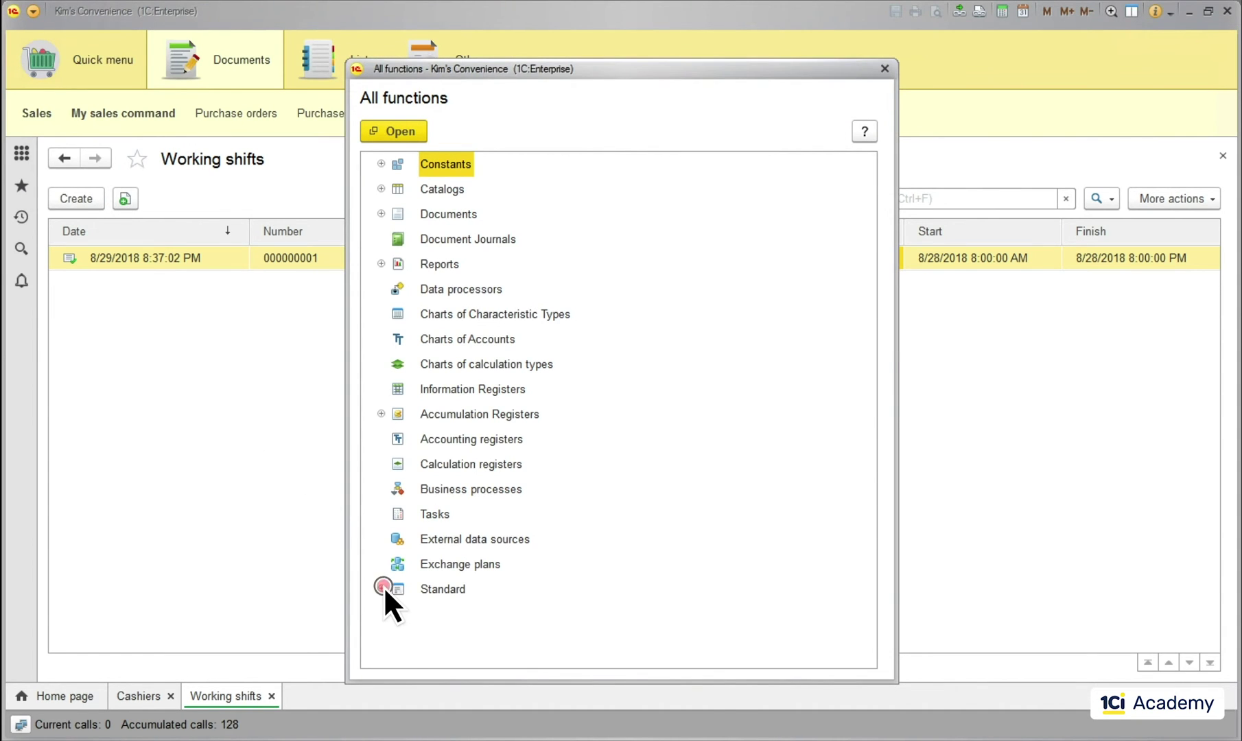
pyautogui.click(381, 588)
pyautogui.doubleClick(508, 639)
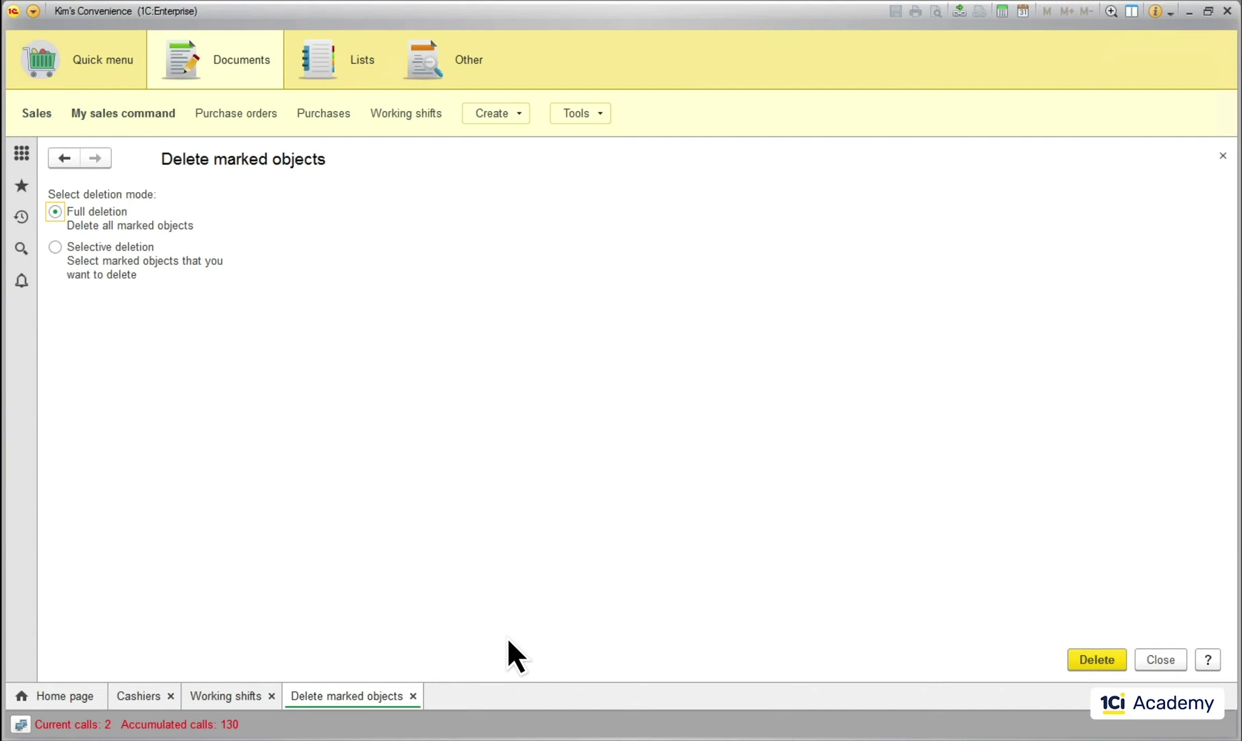
pyautogui.click(1087, 660)
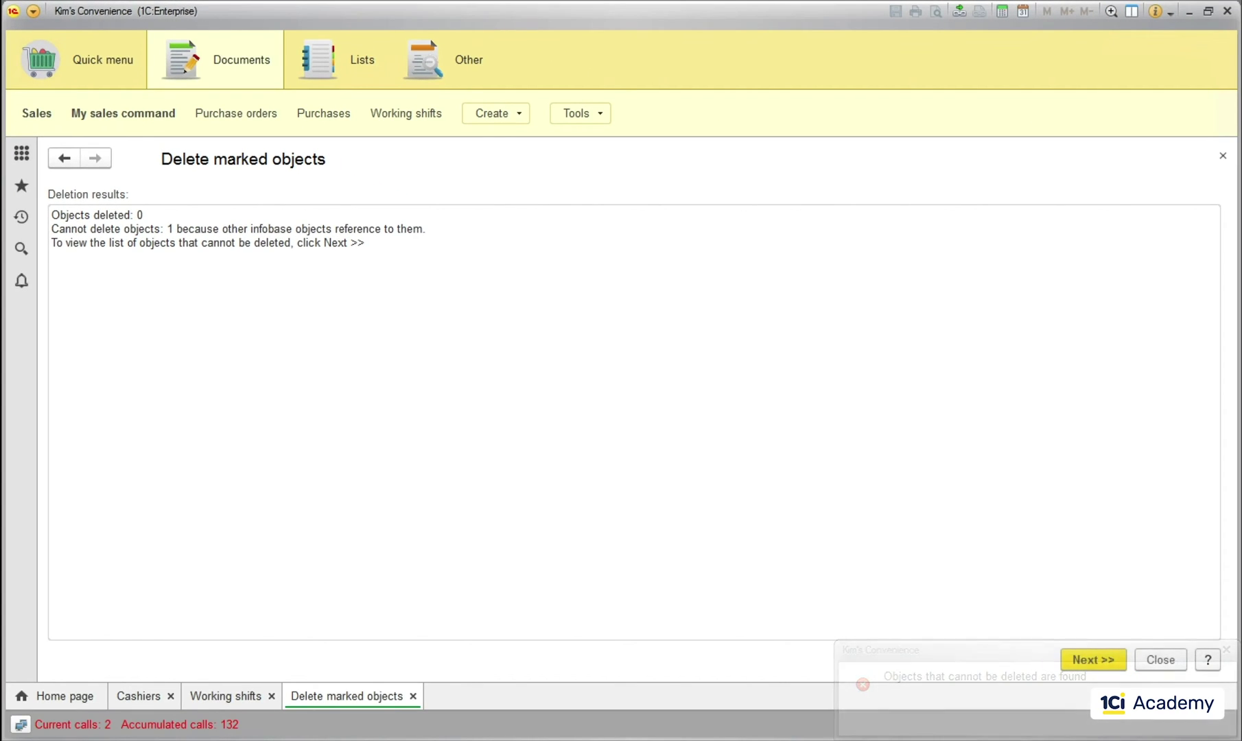
pyautogui.click(1087, 657)
pyautogui.click(68, 217)
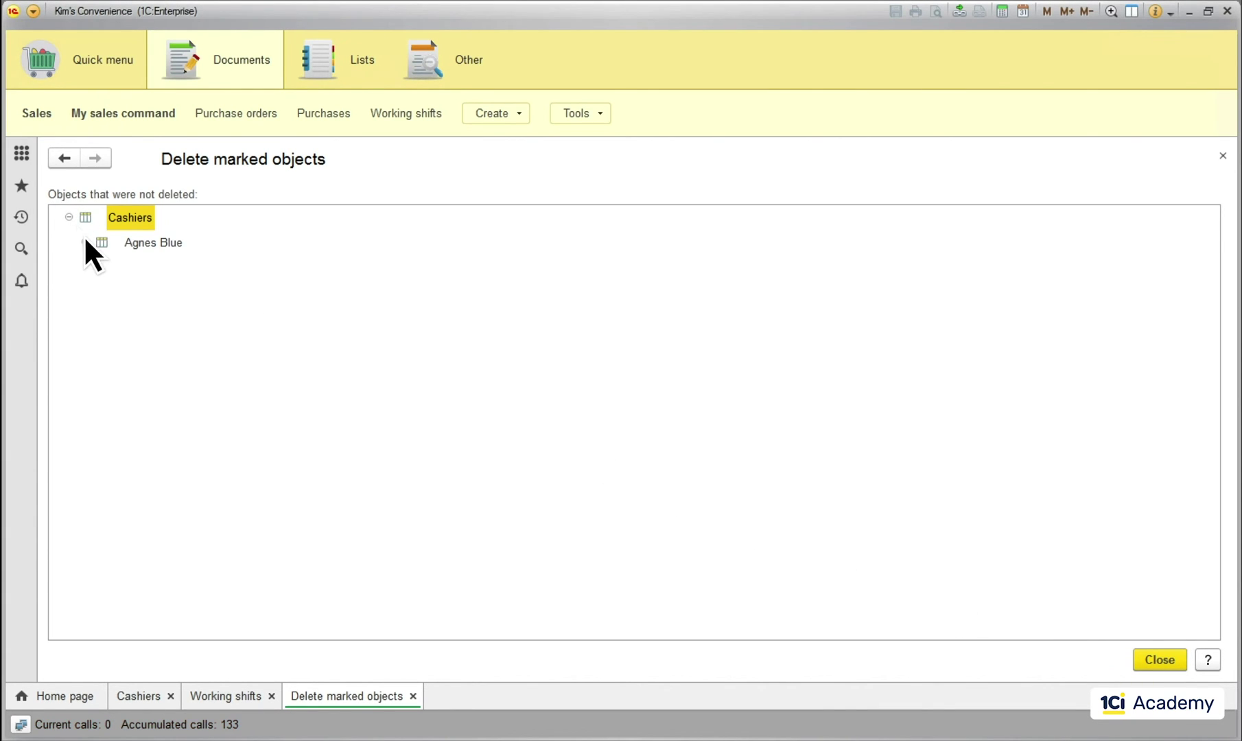
pyautogui.click(85, 242)
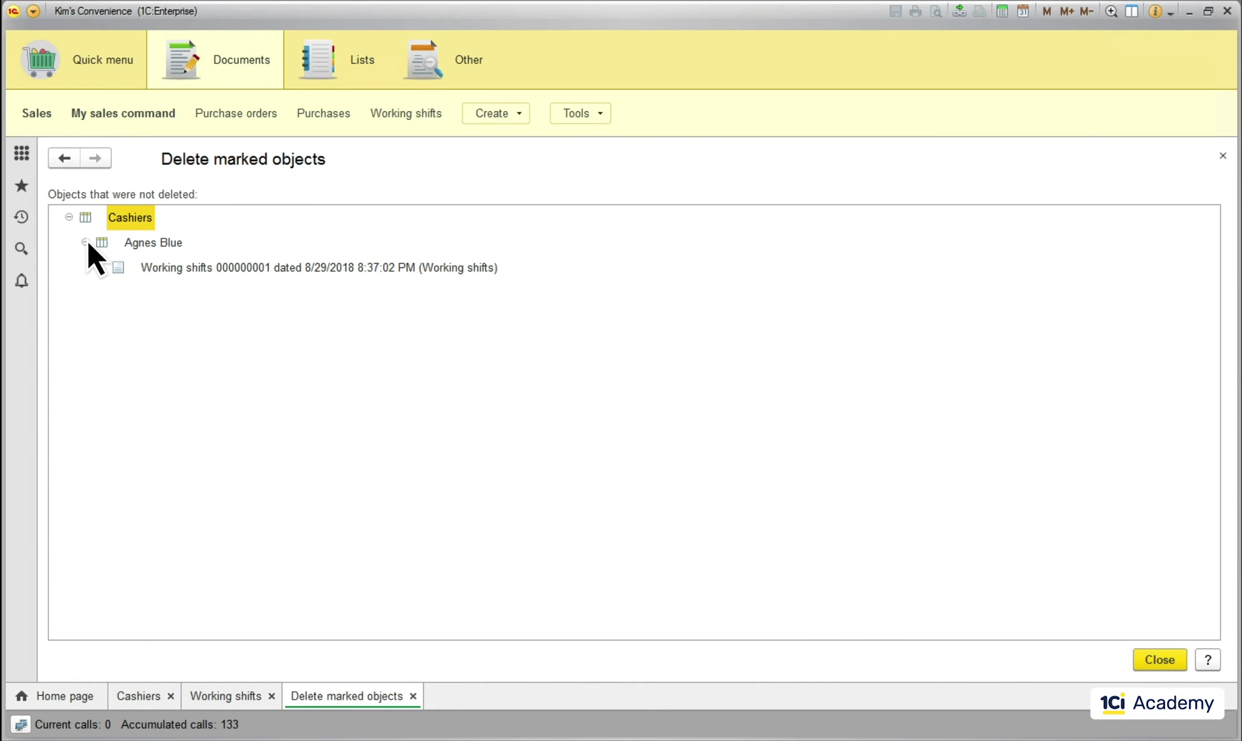
# Step: Mark working shift 000000001 dated 8/29/2018 for deletion
pyautogui.doubleClick(407, 267)
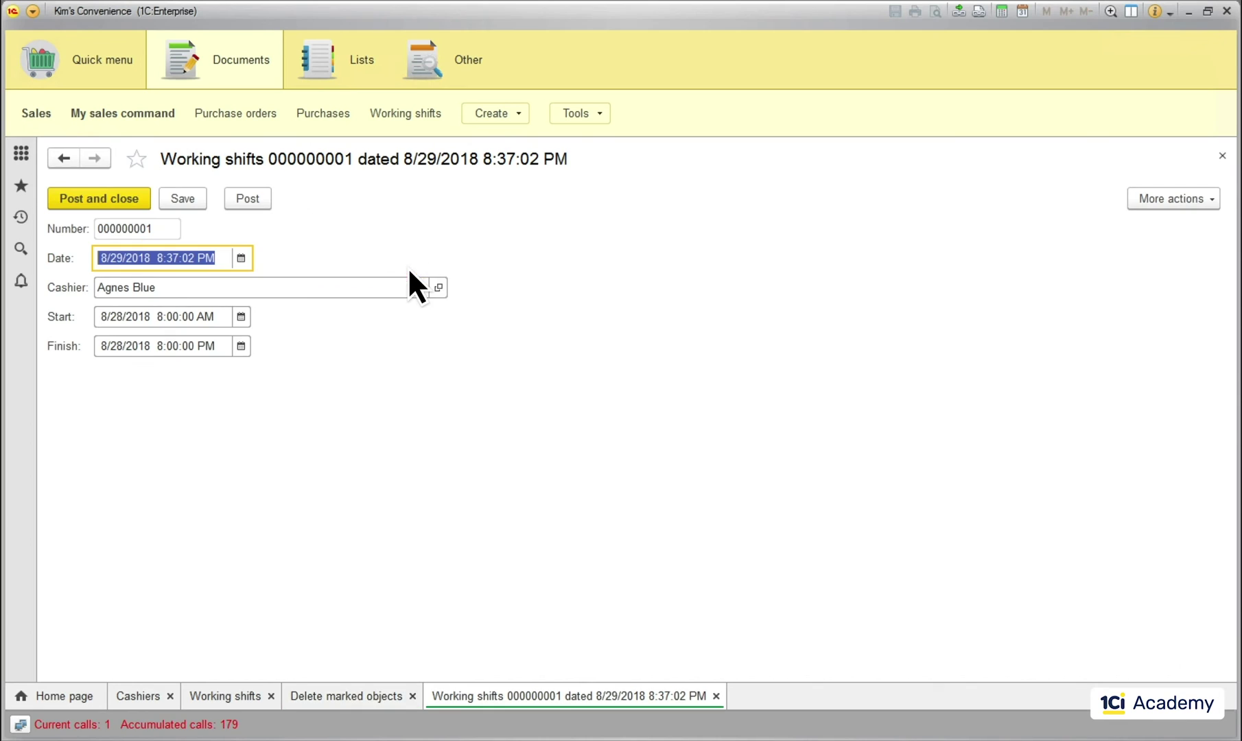
pyautogui.click(1186, 201)
pyautogui.click(1112, 327)
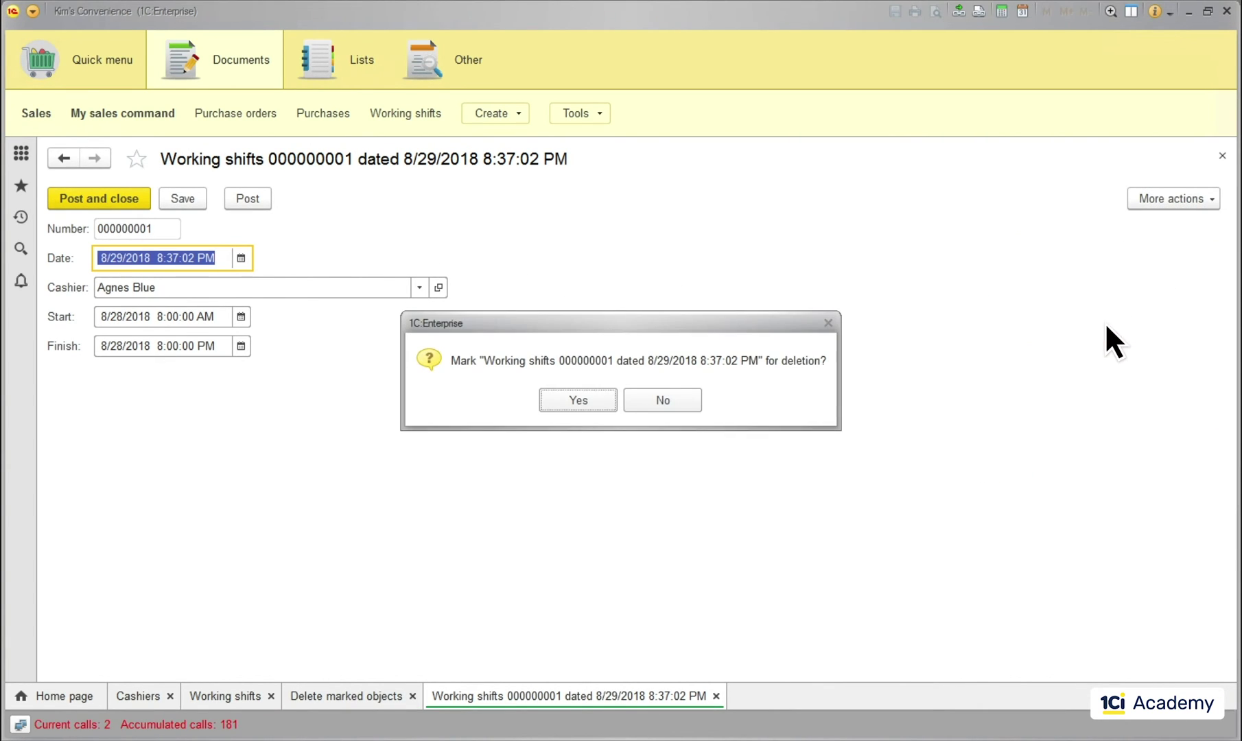
pyautogui.click(574, 400)
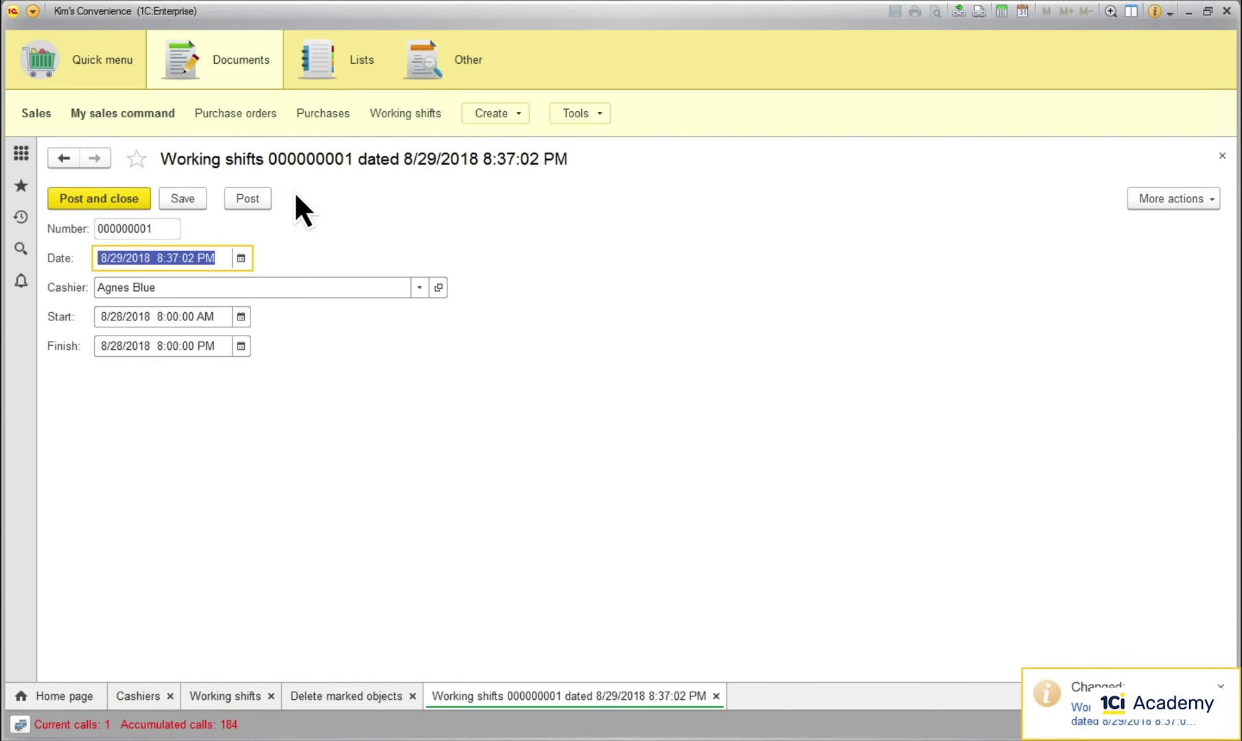
# Step: Close the shift document and deletion form, then reopen the All functions list
pyautogui.click(1222, 156)
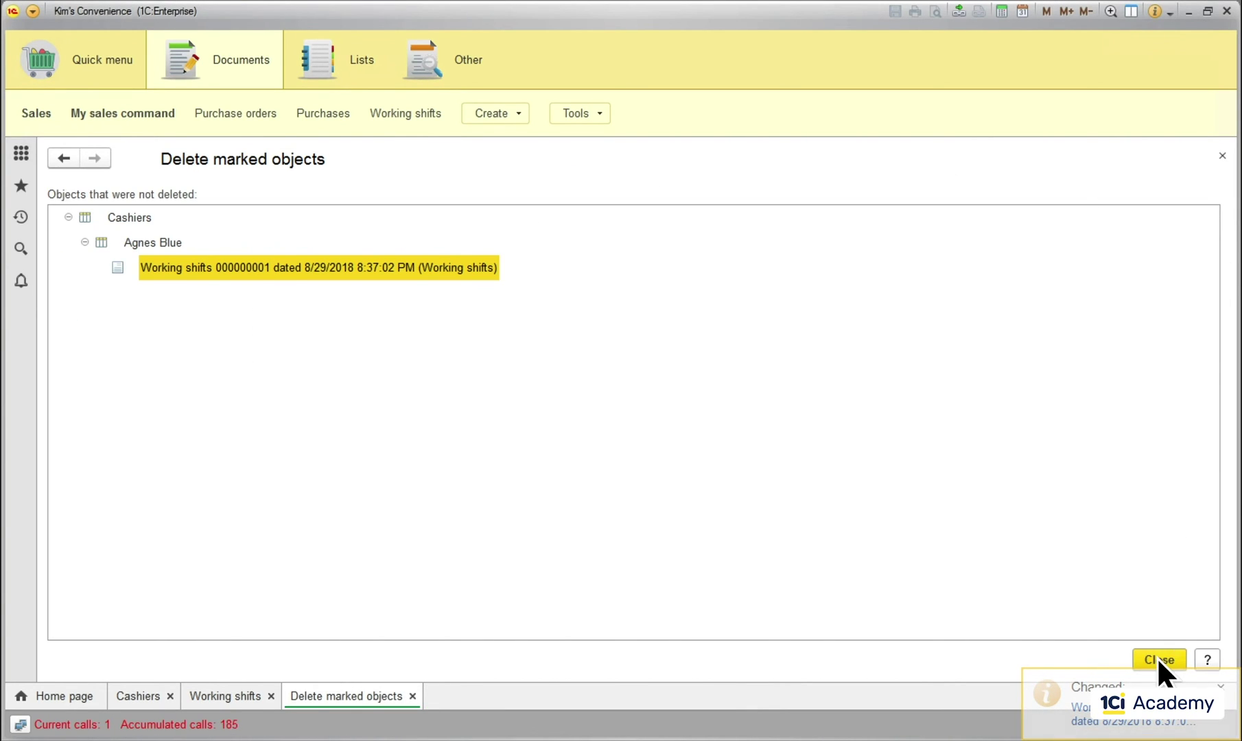
pyautogui.click(1157, 656)
pyautogui.click(33, 10)
pyautogui.click(109, 192)
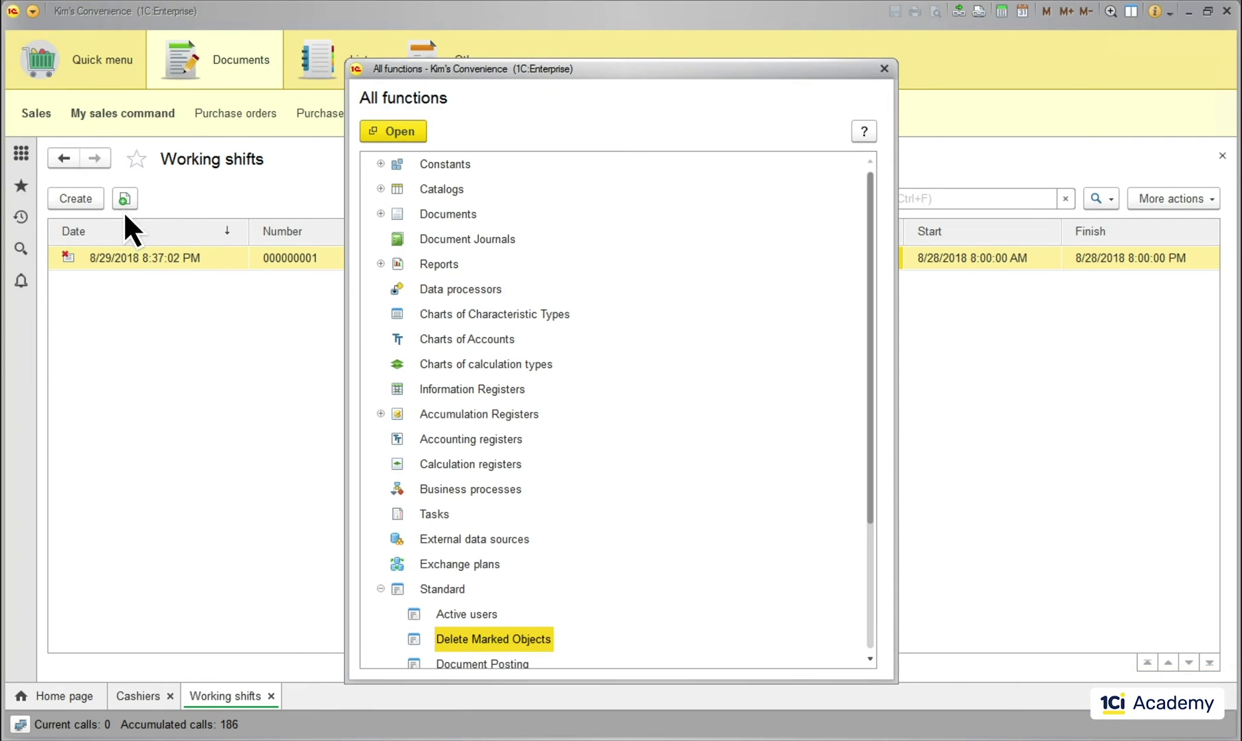
# Step: Fully delete the marked objects, removing 2 objects, then return to the Designer
pyautogui.doubleClick(499, 638)
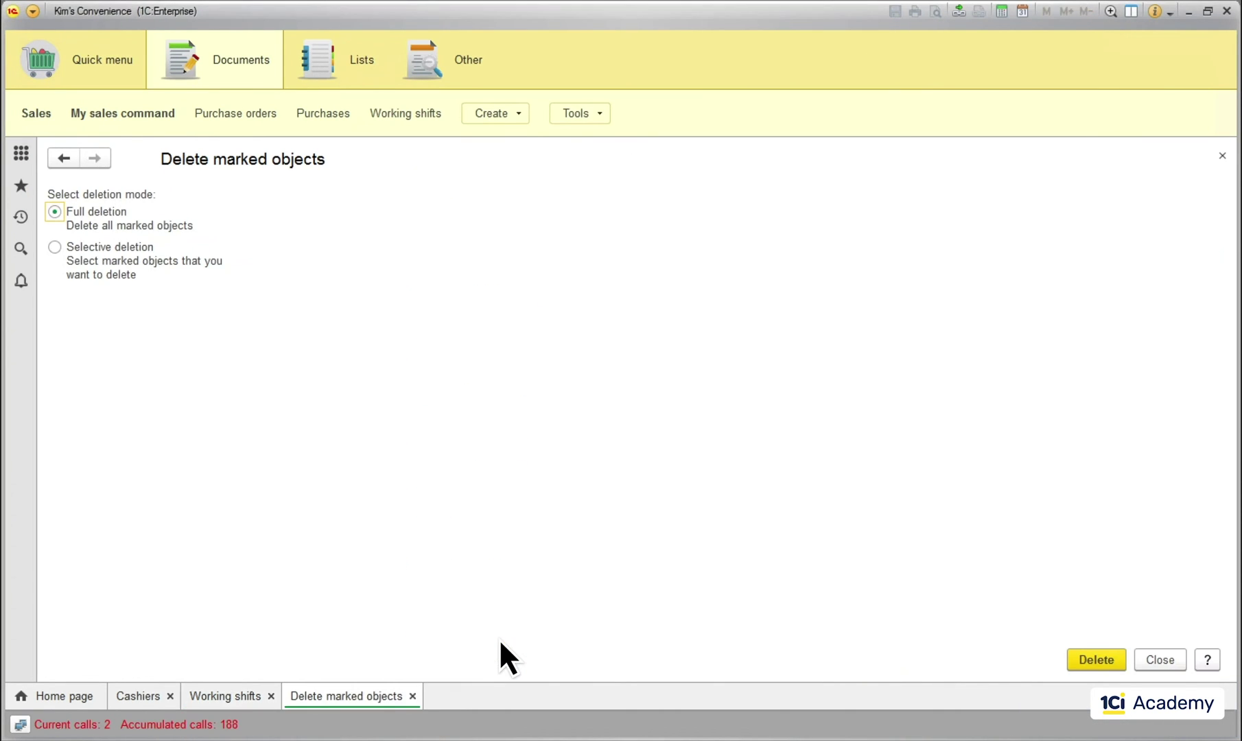
pyautogui.click(1095, 659)
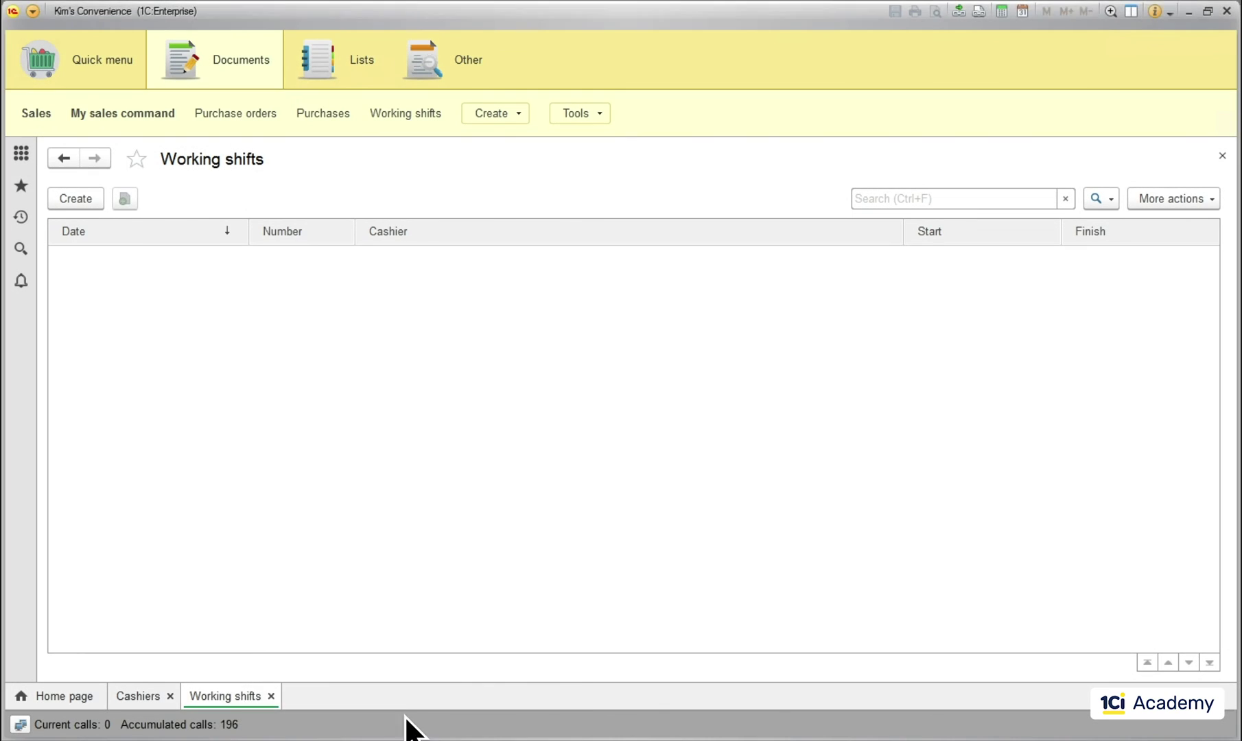
pyautogui.moveTo(399, 726)
pyautogui.click(360, 693)
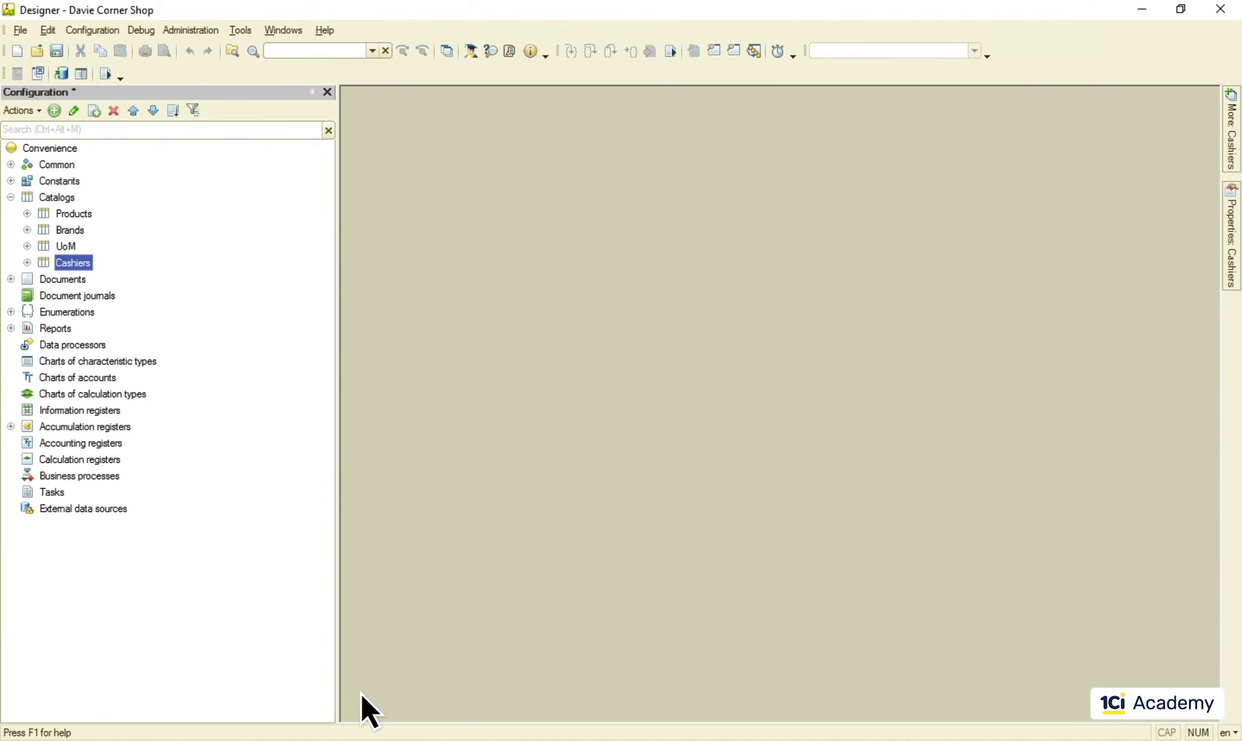
# Step: Add a new role Role1 under Common > Roles
pyautogui.click(12, 165)
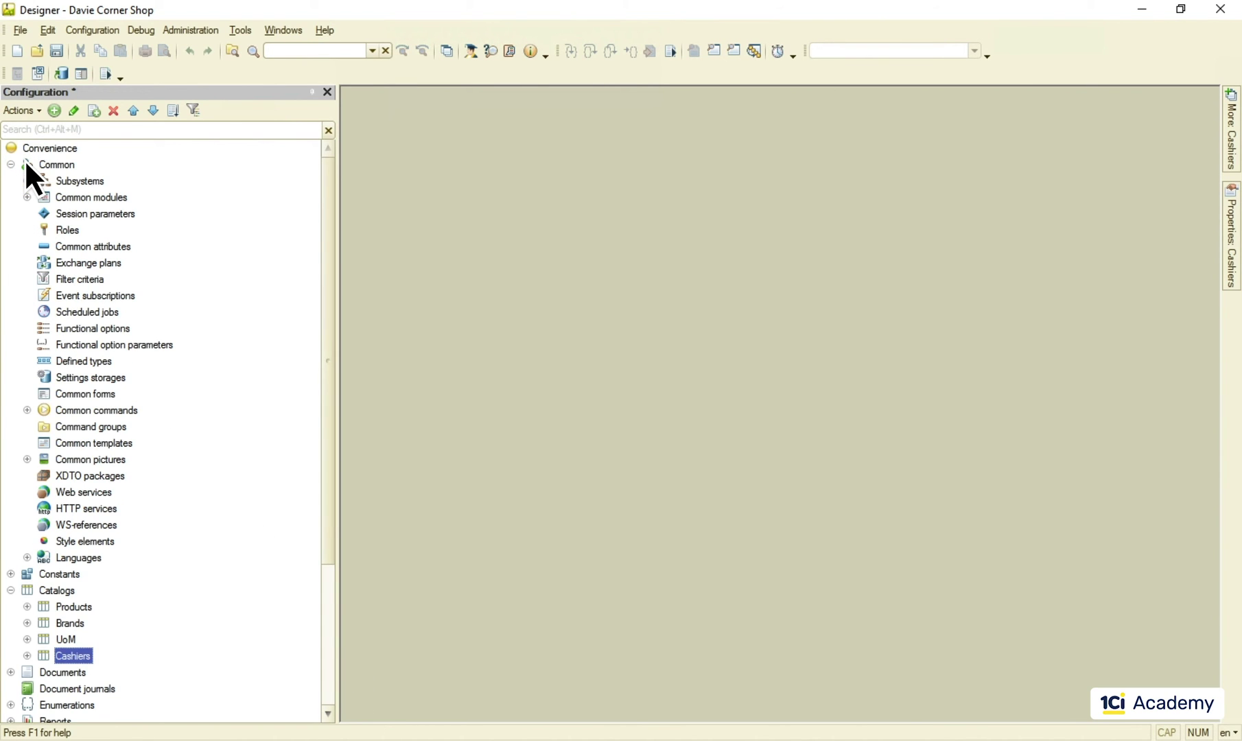
pyautogui.rightClick(72, 231)
pyautogui.click(133, 286)
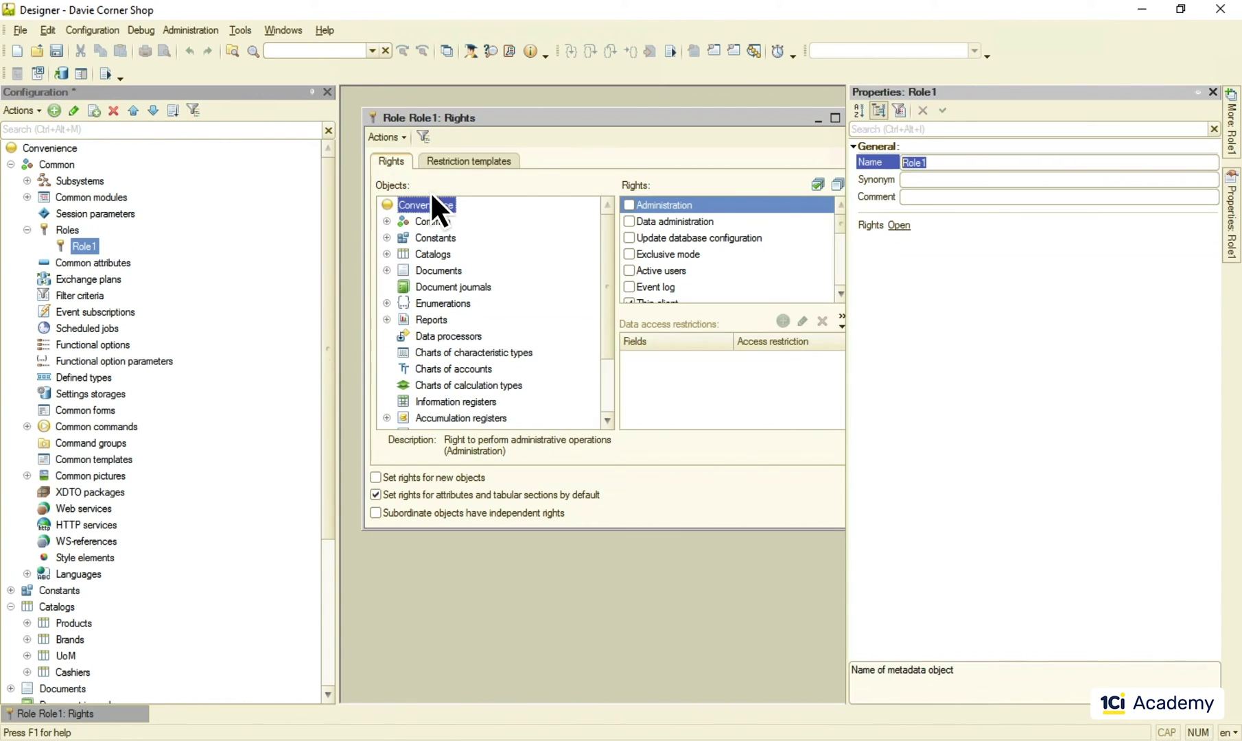
pyautogui.click(585, 141)
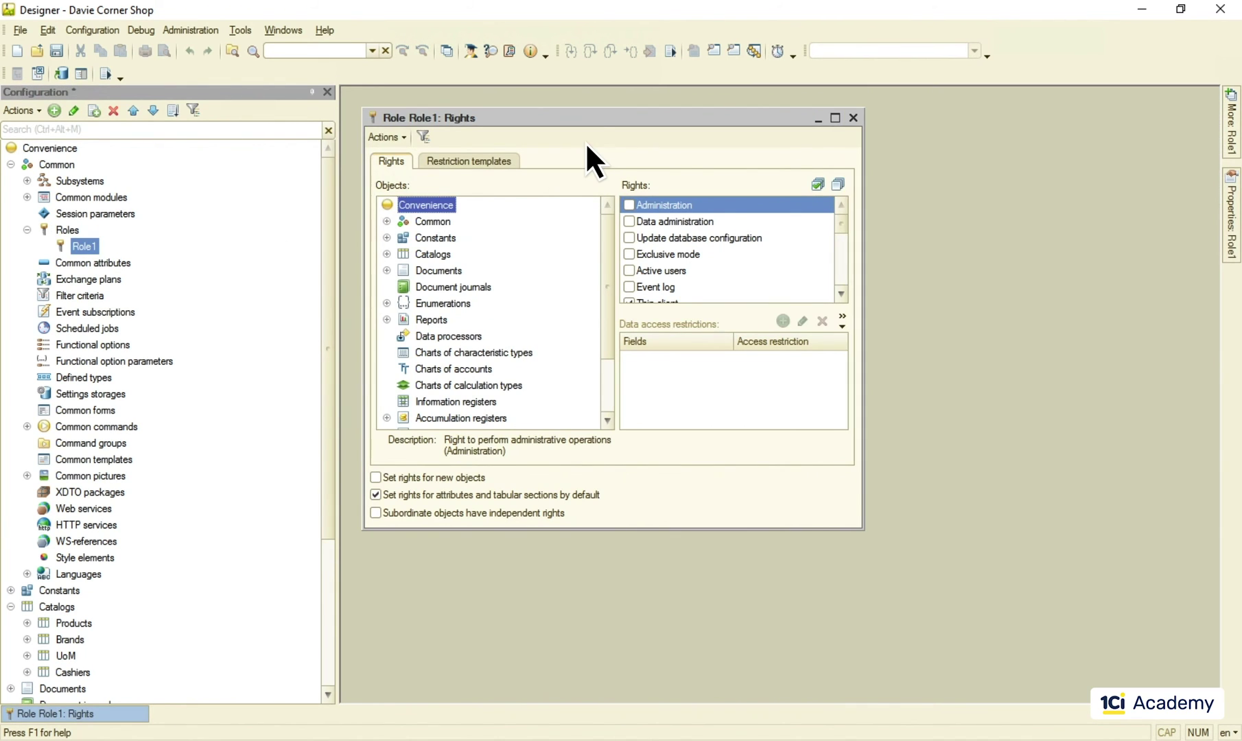
# Step: Give Role1 Catalogs rights with Edit granted and Interactive delete left unchecked
pyautogui.click(431, 253)
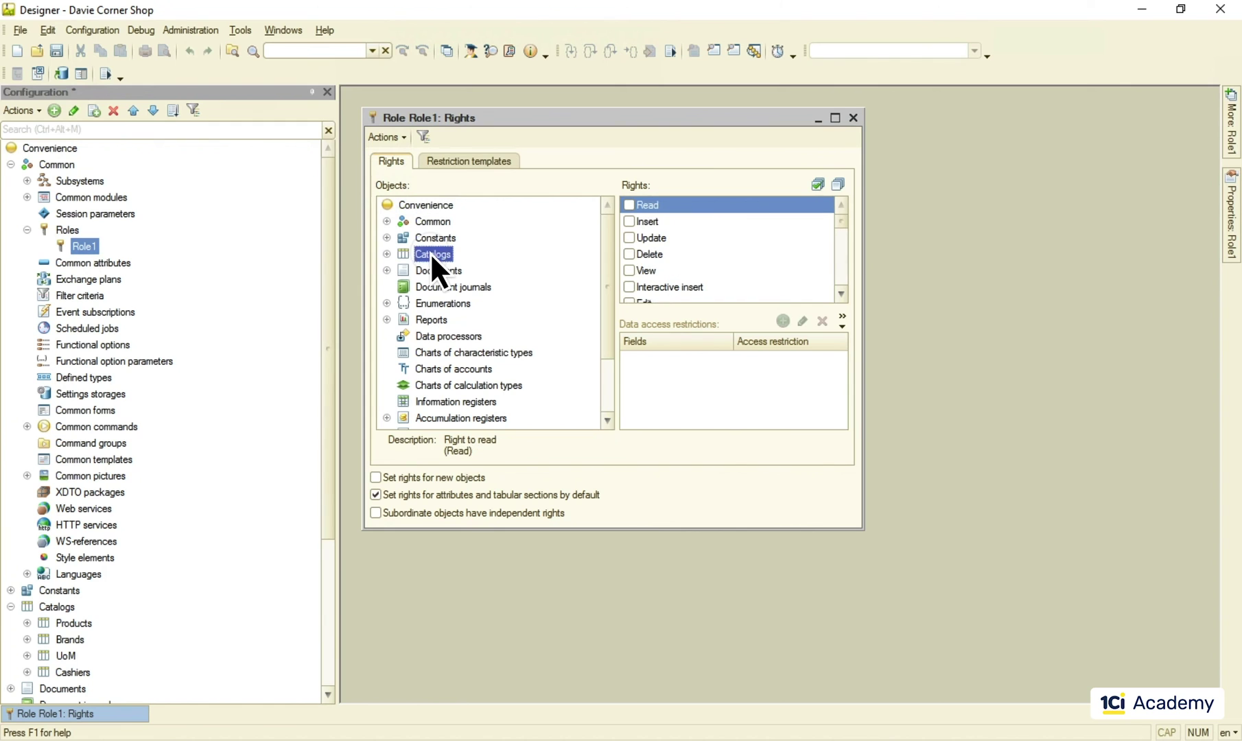
pyautogui.click(841, 291)
pyautogui.click(840, 291)
pyautogui.click(840, 291)
pyautogui.click(840, 290)
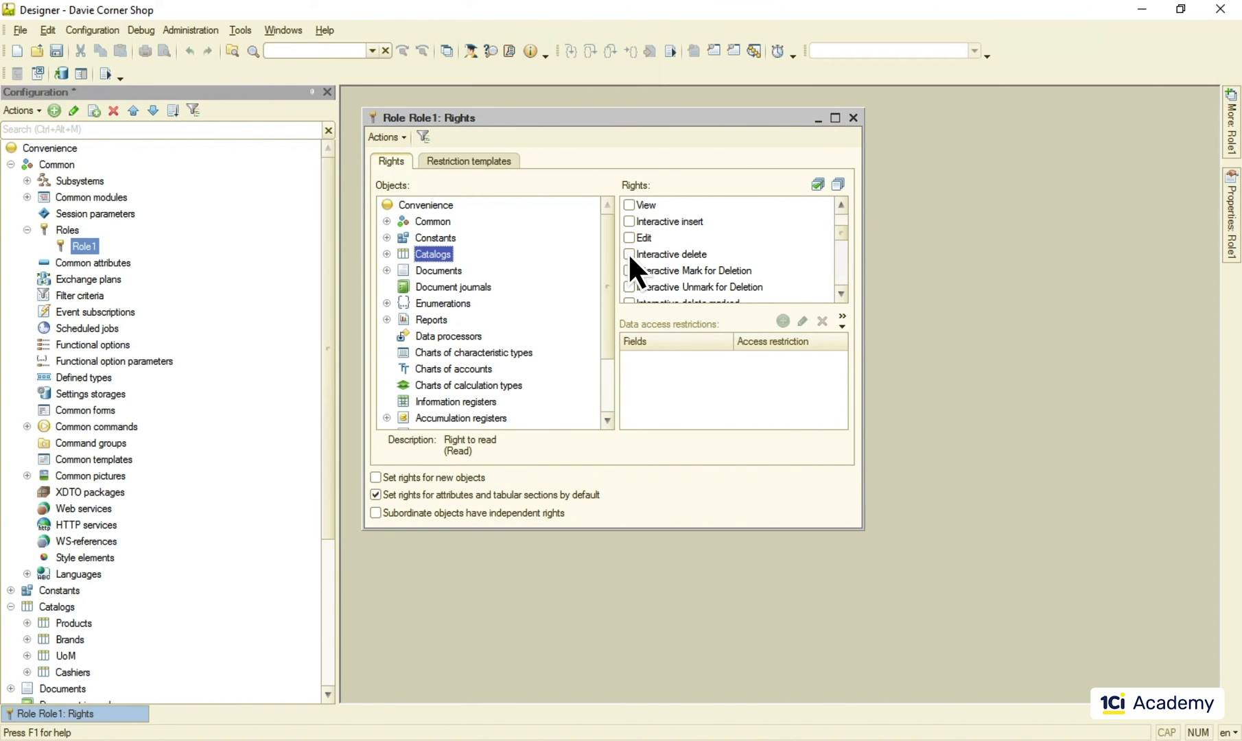
pyautogui.click(628, 254)
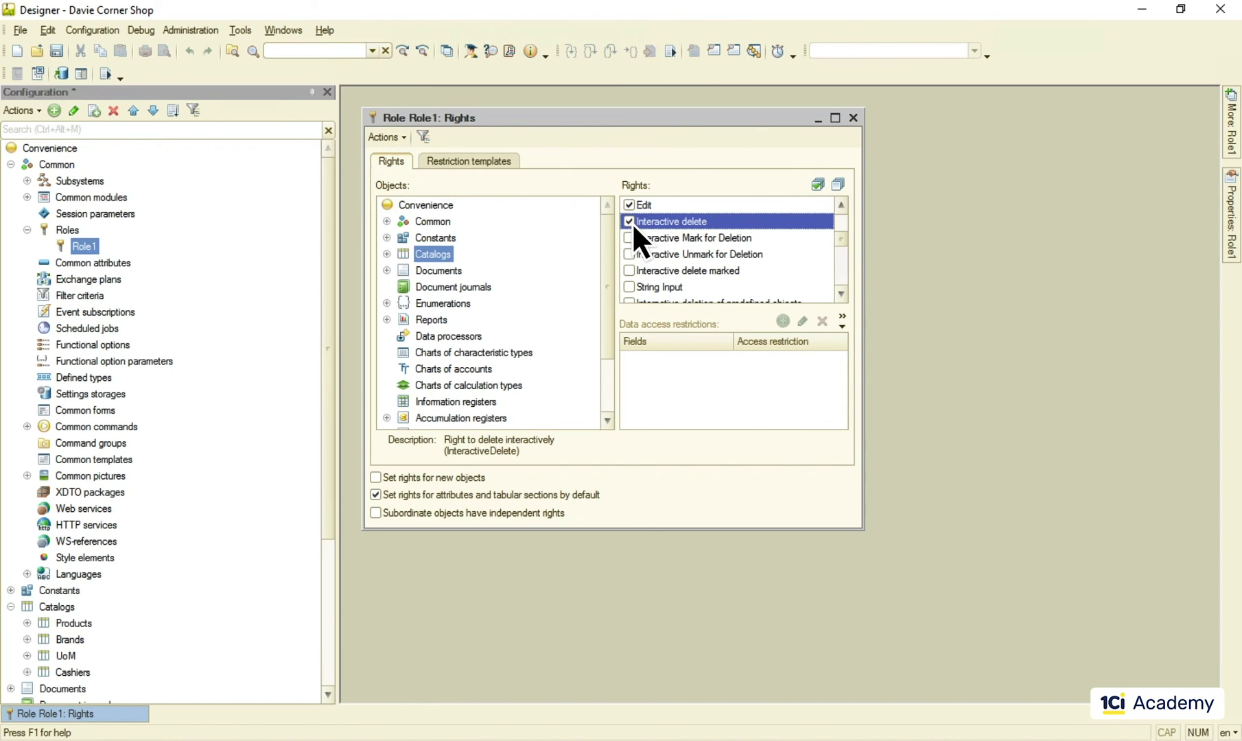
pyautogui.click(630, 222)
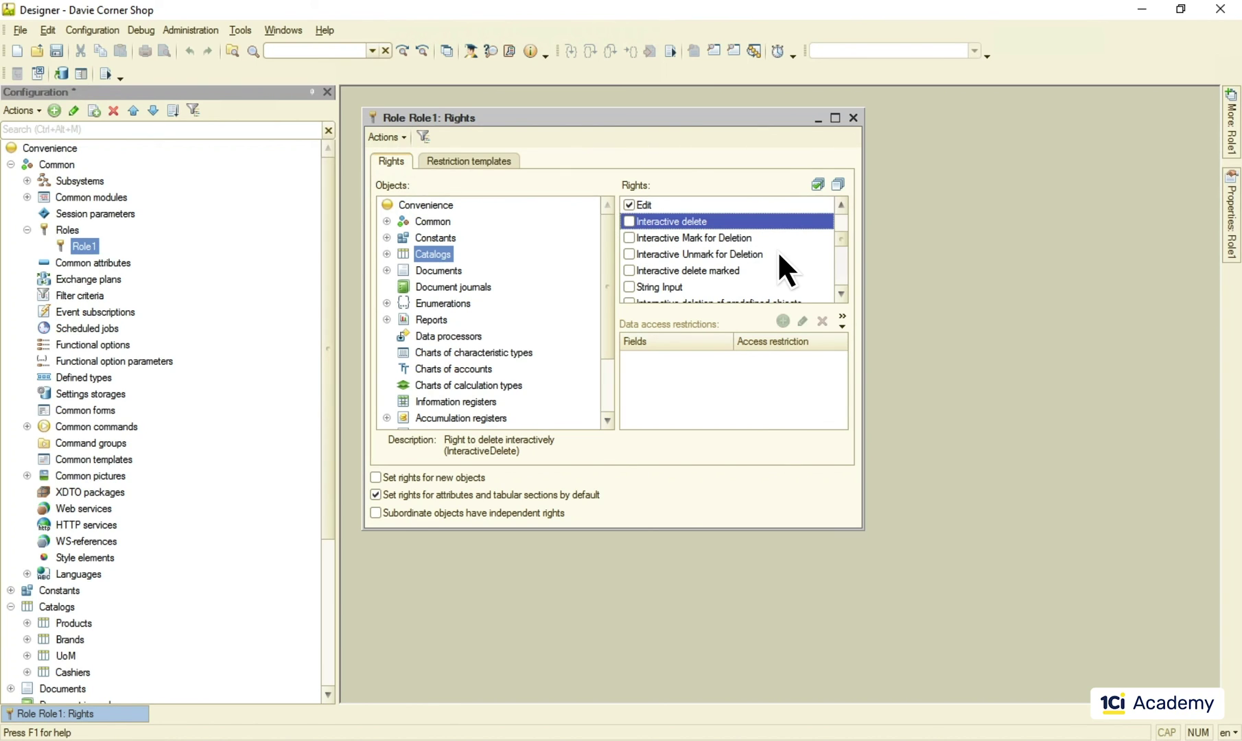